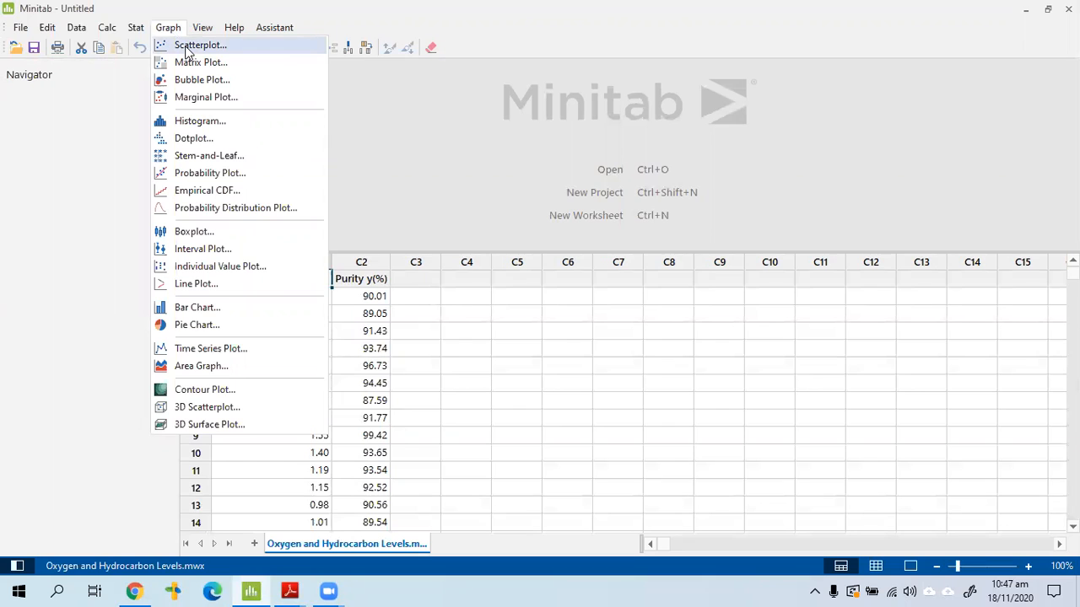
# Create a simple scatterplot with Purity y(%) as the Y variable and Hydrocarbon Level x(%) as the X variable
pyautogui.click(184, 47)
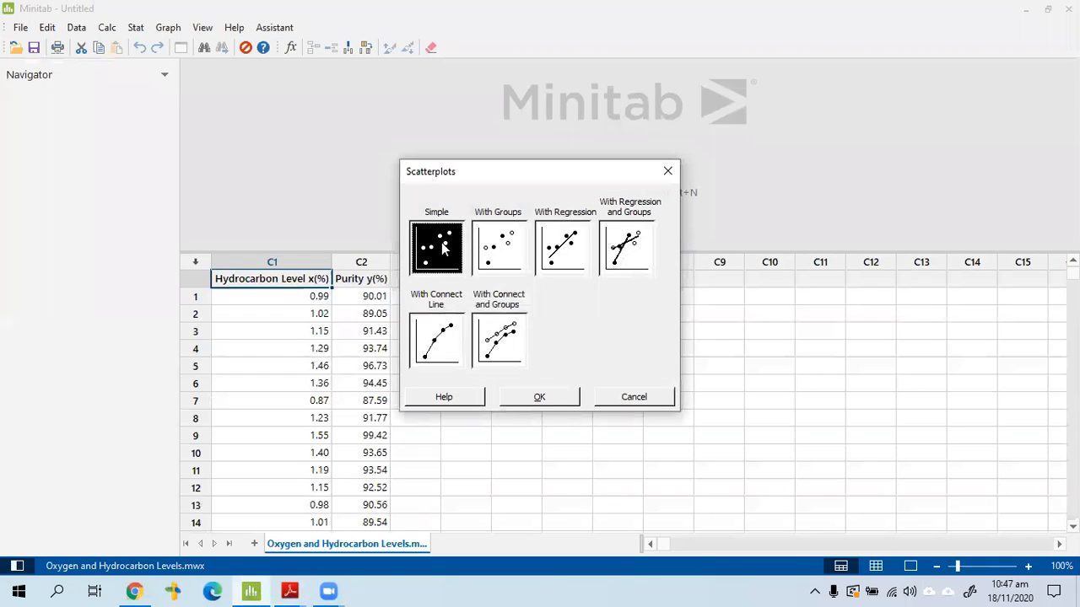
pyautogui.click(553, 398)
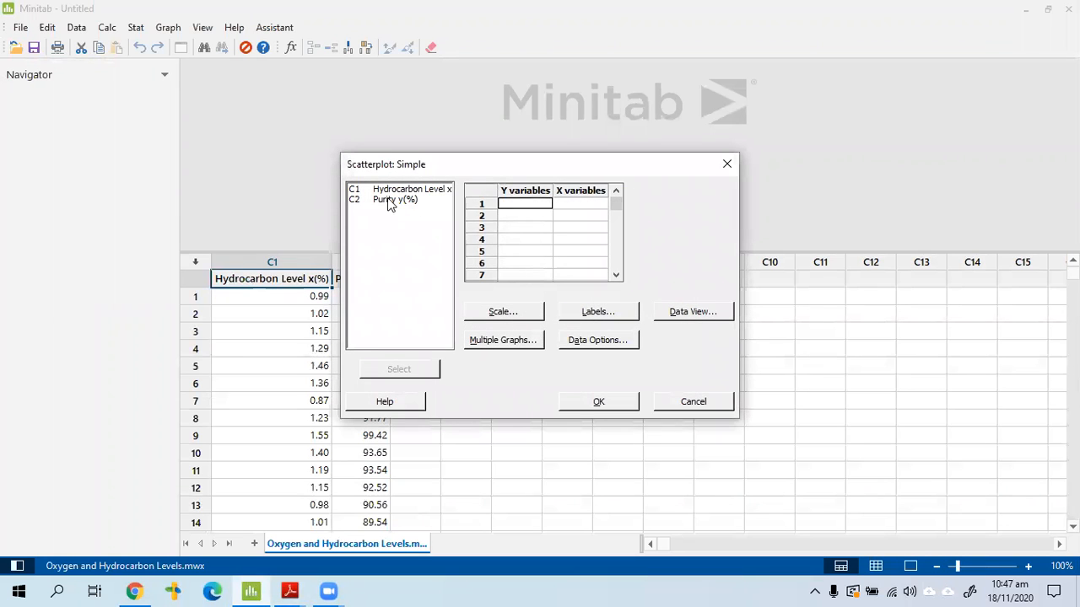
pyautogui.doubleClick(393, 201)
pyautogui.doubleClick(403, 194)
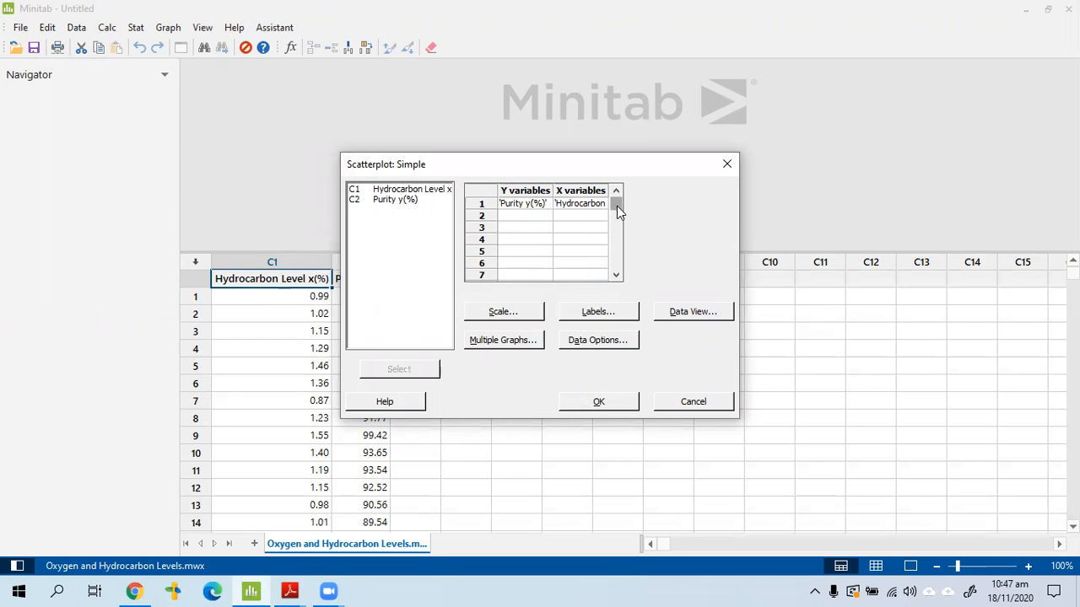
pyautogui.click(609, 405)
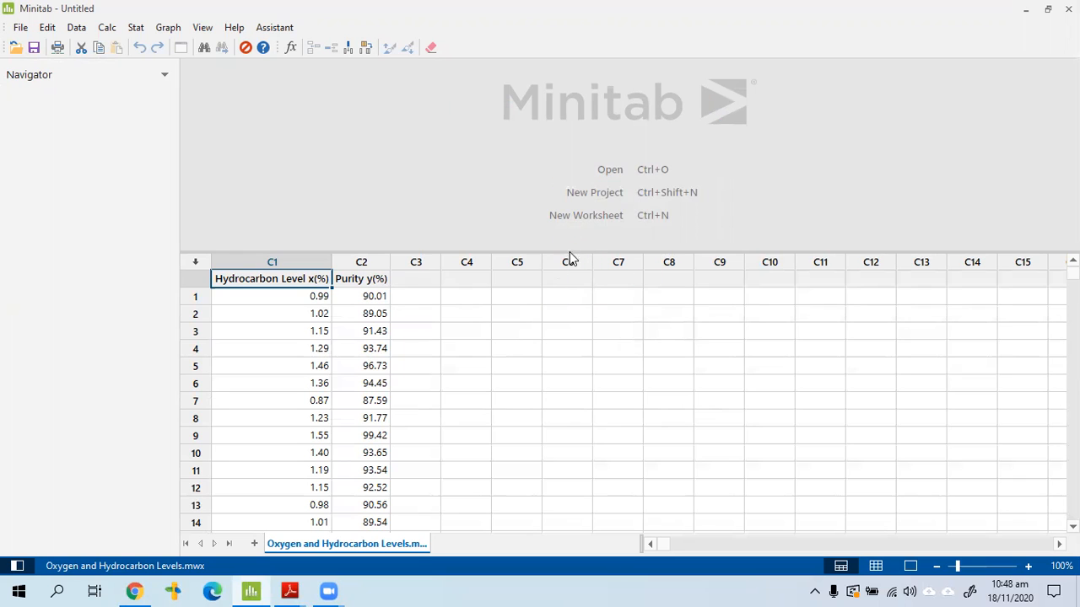
# Enlarge the output area above the worksheet and examine the whole simple scatterplot, including its horizontal axis
pyautogui.moveTo(569, 253); pyautogui.dragTo(562, 356)
pyautogui.scroll(-3, 586, 244)
pyautogui.scroll(3, 666, 278)
pyautogui.scroll(-2, 359, 326)
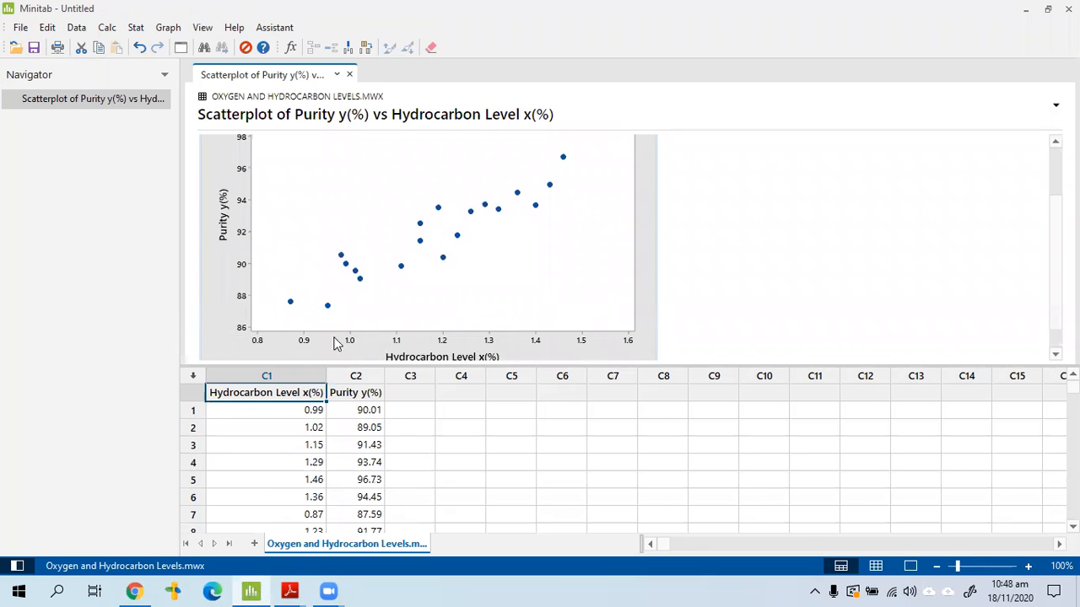
pyautogui.scroll(2, 410, 301)
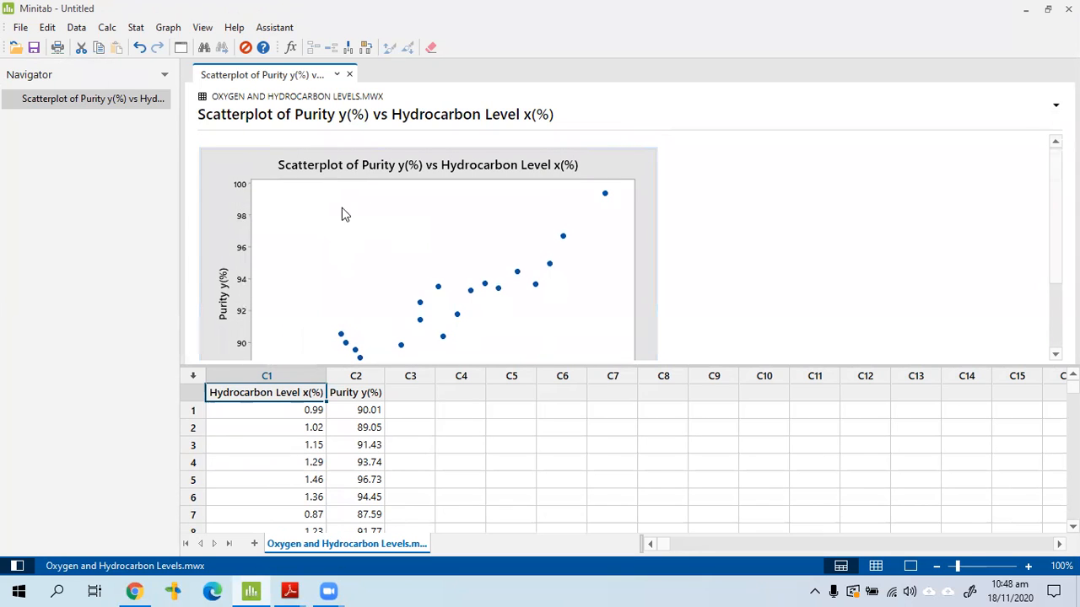
# Create a scatterplot with a regression line, using Purity y(%) as Y and Hydrocarbon Level x(%) as X
pyautogui.click(168, 27)
pyautogui.click(181, 43)
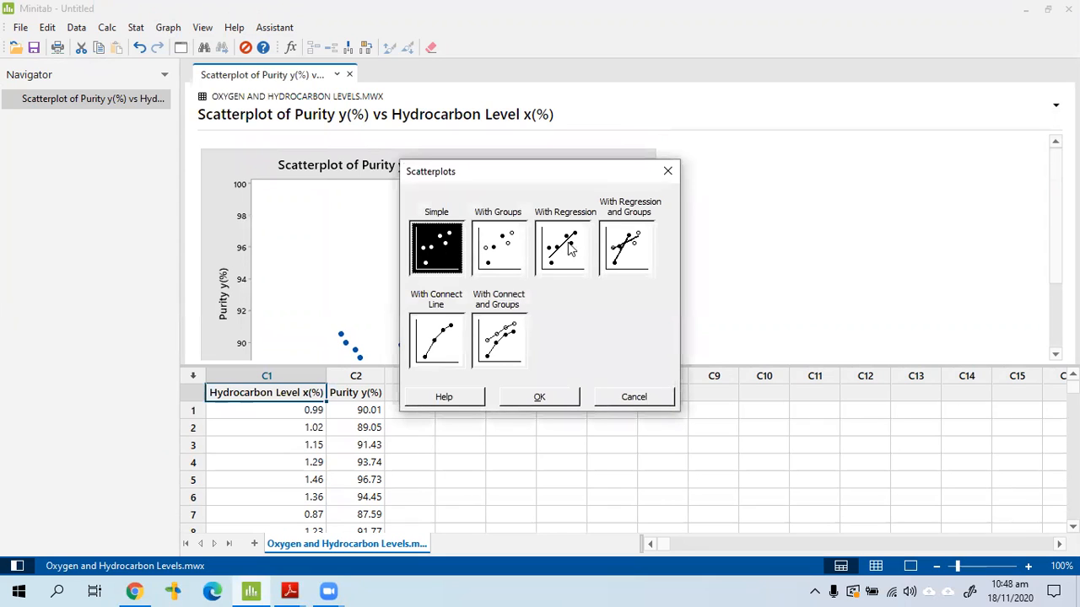
pyautogui.click(569, 247)
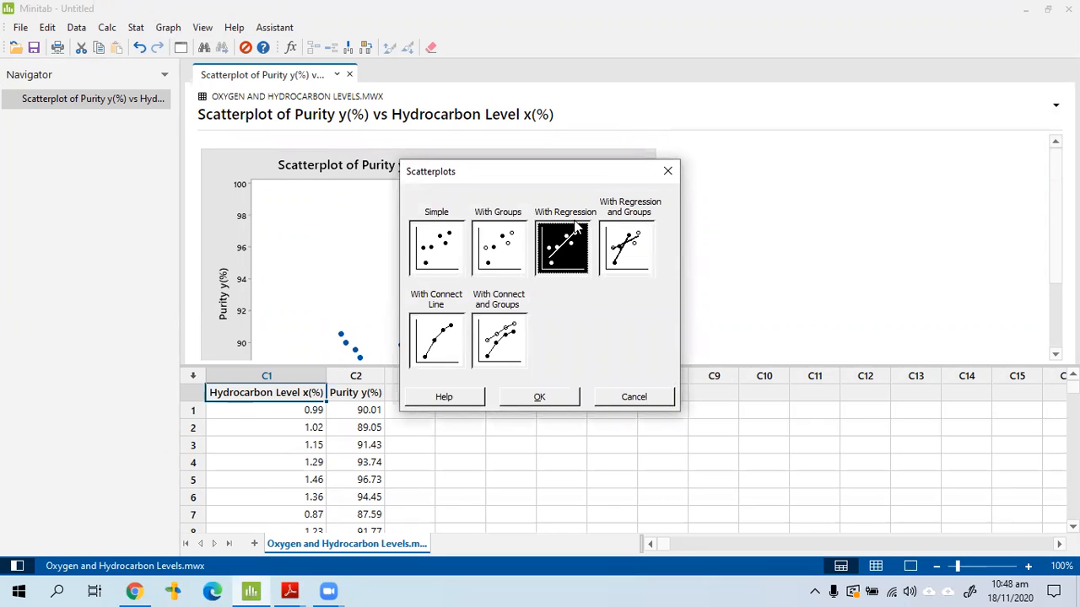
pyautogui.click(558, 397)
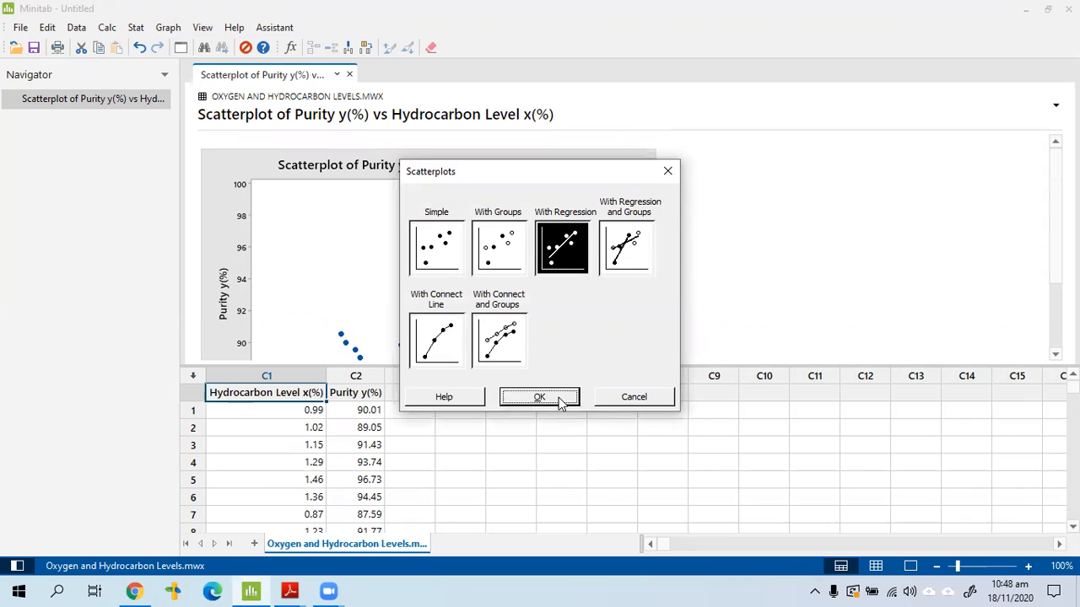
pyautogui.doubleClick(396, 201)
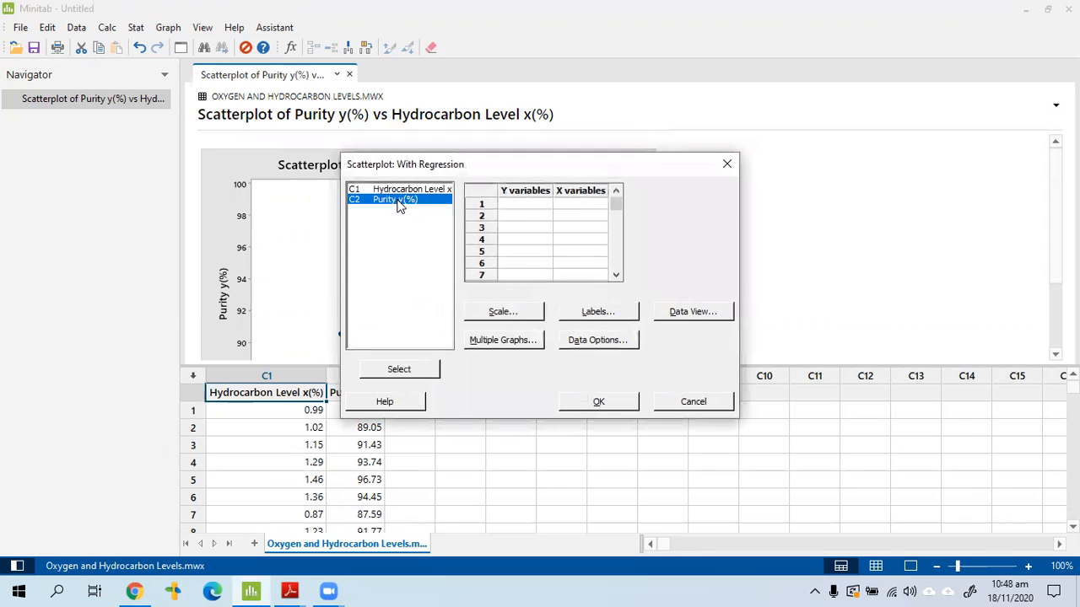
pyautogui.doubleClick(409, 191)
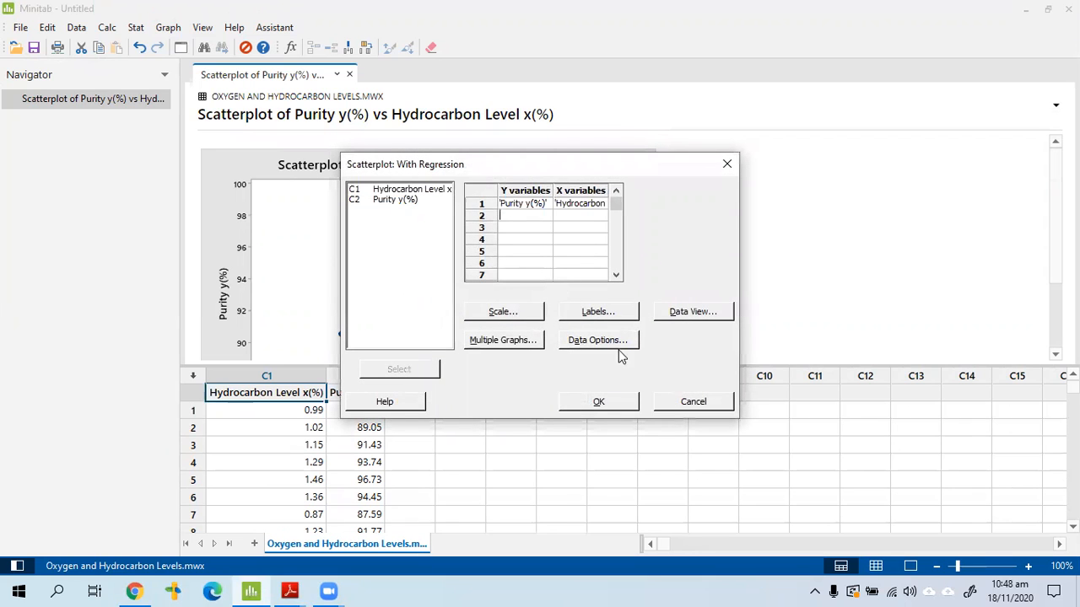
pyautogui.click(613, 402)
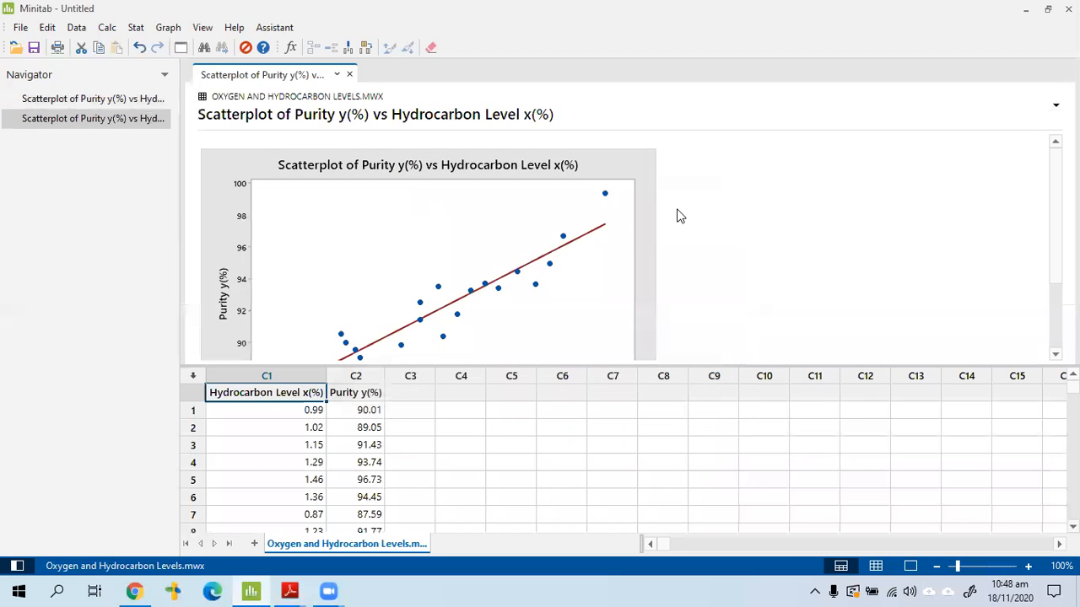
pyautogui.scroll(-2, 268, 278)
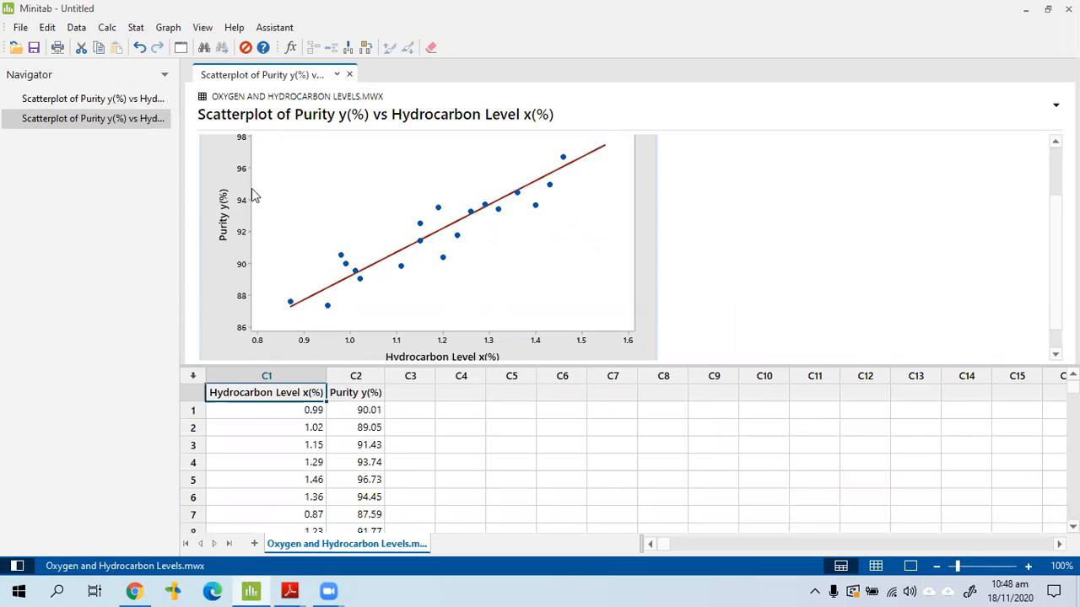
# Set up a correlation of Hydrocarbon Level x(%) and Purity y(%) using the Pearson method and a 95.0 confidence level
pyautogui.click(137, 28)
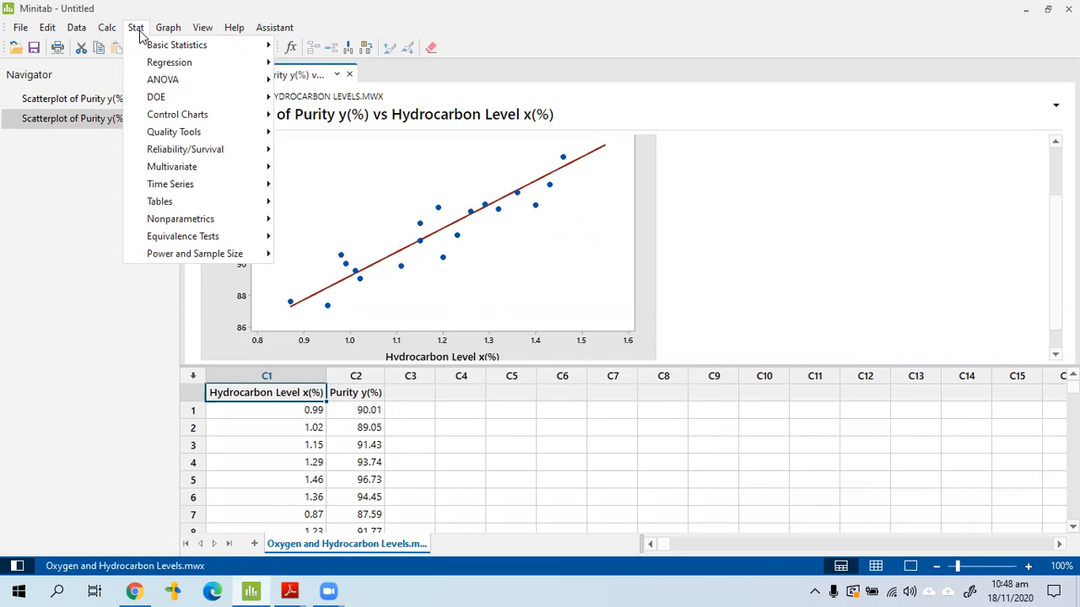
pyautogui.moveTo(147, 49)
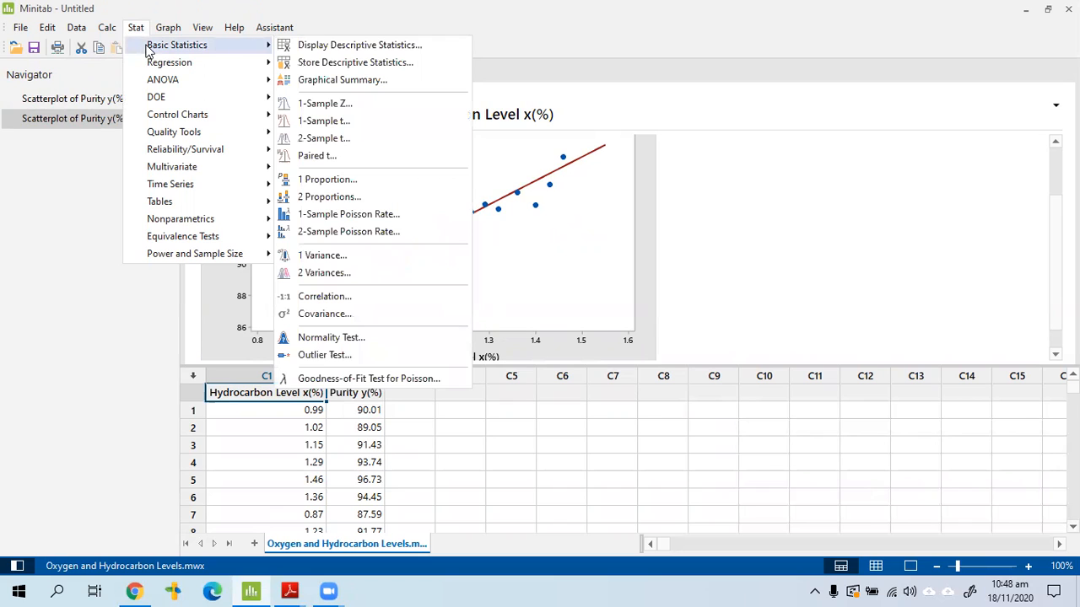
pyautogui.click(333, 302)
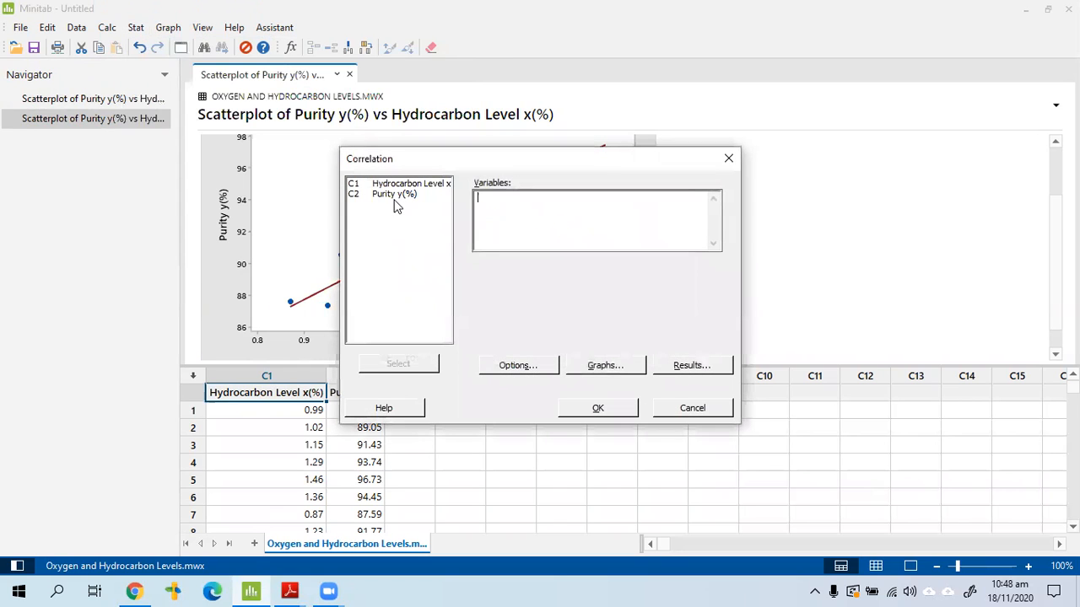
pyautogui.moveTo(388, 183); pyautogui.dragTo(396, 195)
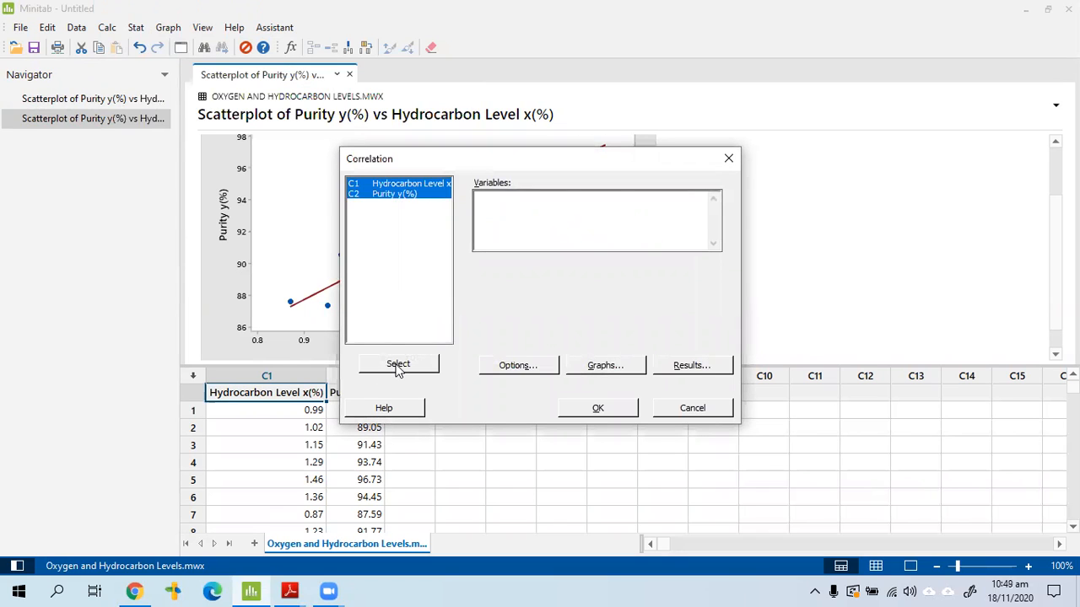
pyautogui.click(398, 364)
pyautogui.click(517, 365)
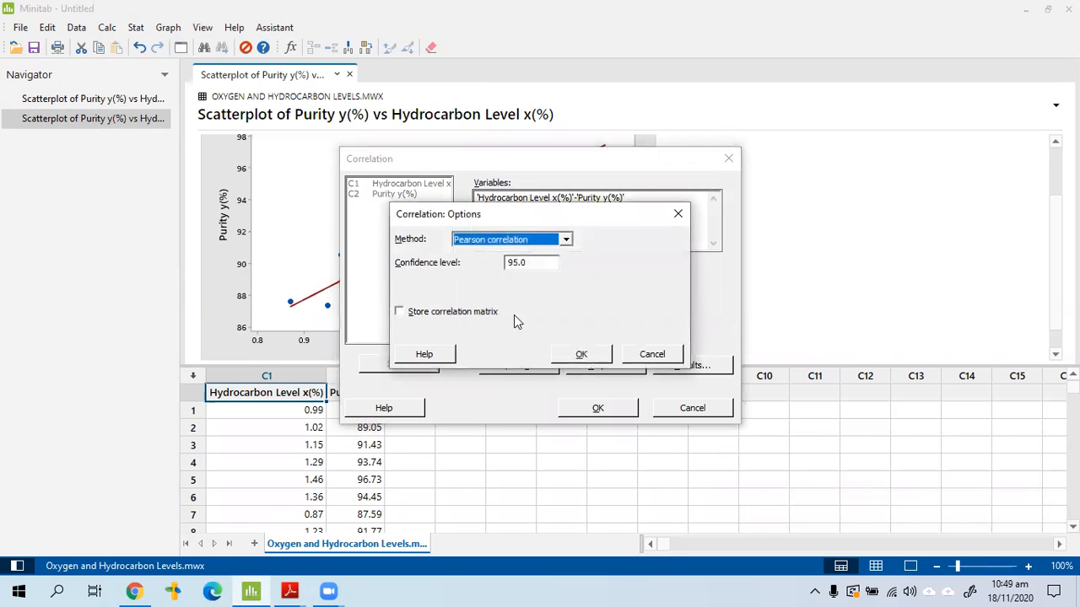
pyautogui.click(566, 240)
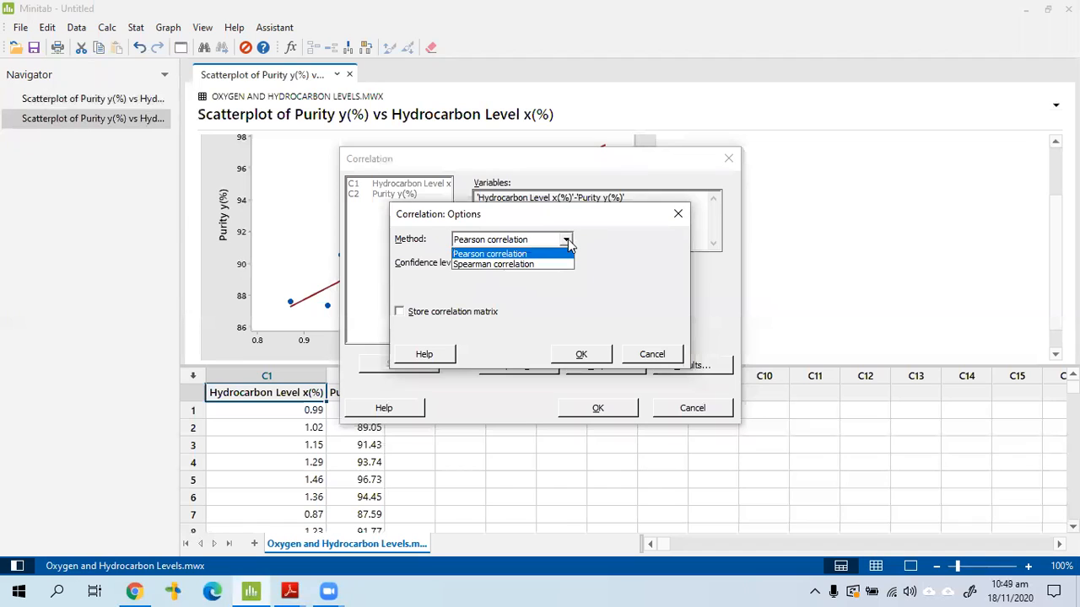
pyautogui.click(567, 243)
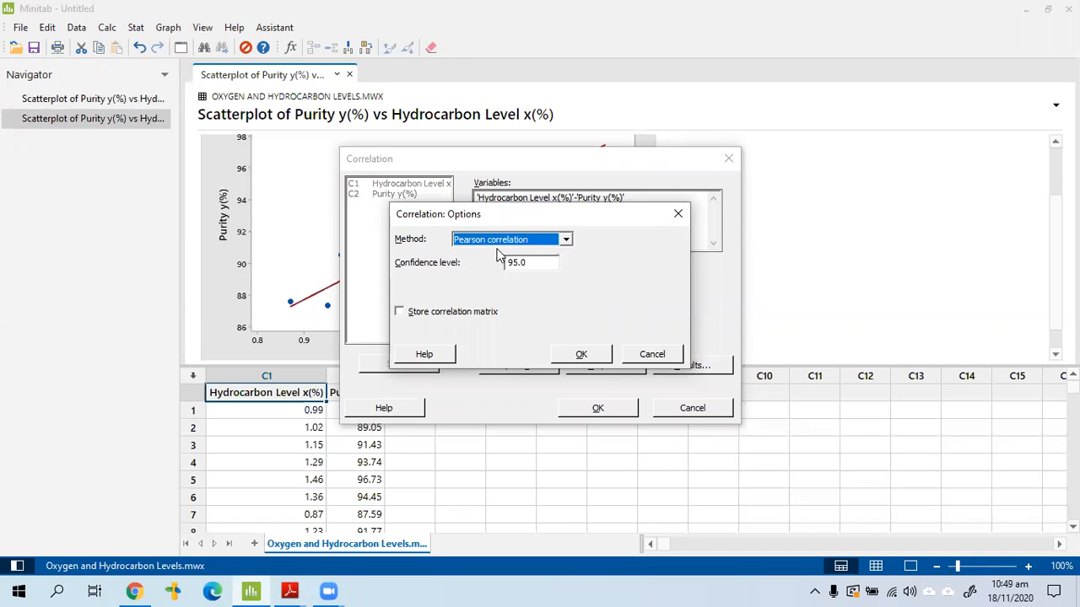
pyautogui.click(591, 354)
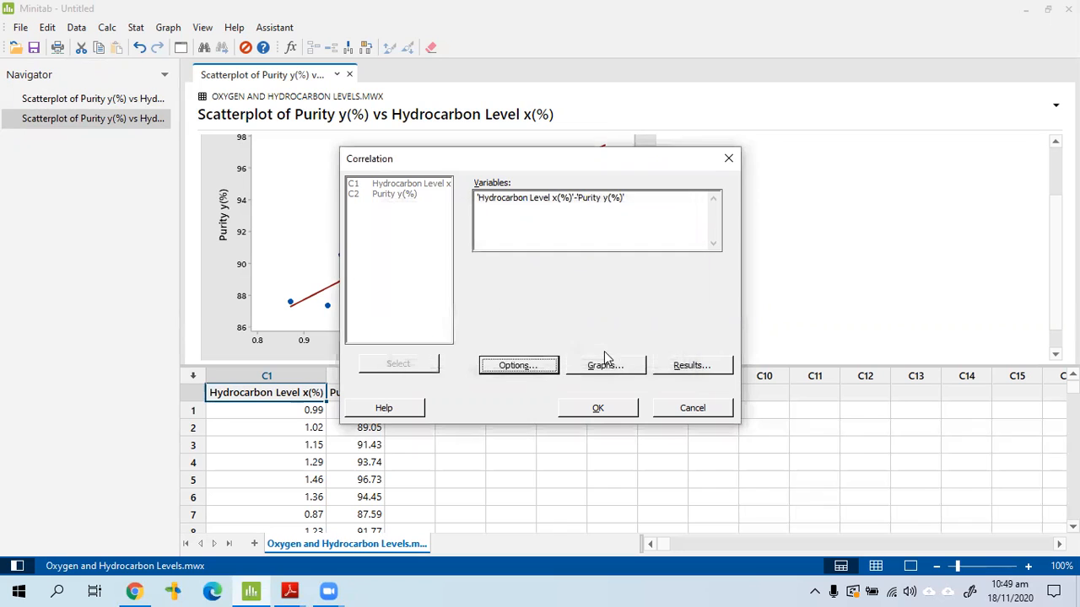
# Include the pairwise correlation table and a matrix plot with correlations and intervals, and run the correlation
pyautogui.click(692, 365)
pyautogui.click(490, 290)
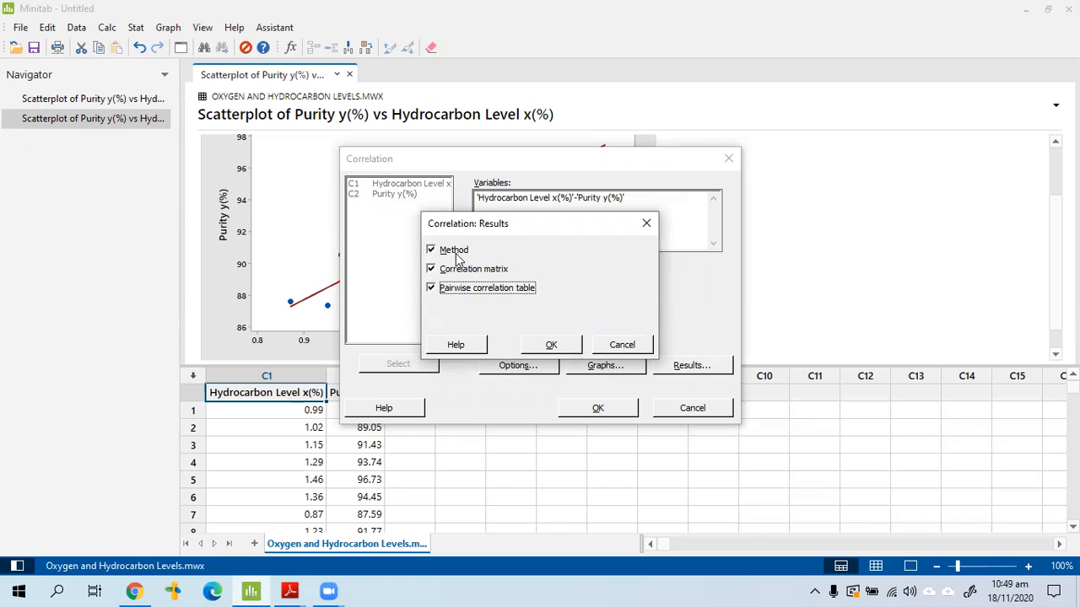
pyautogui.click(553, 346)
pyautogui.click(624, 367)
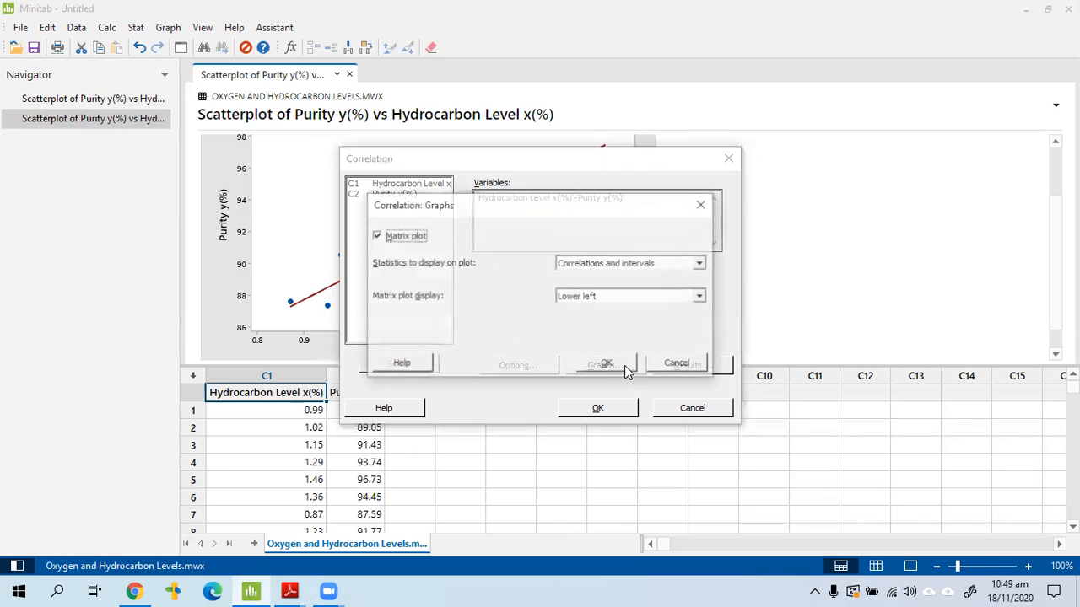
pyautogui.click(614, 364)
pyautogui.click(598, 409)
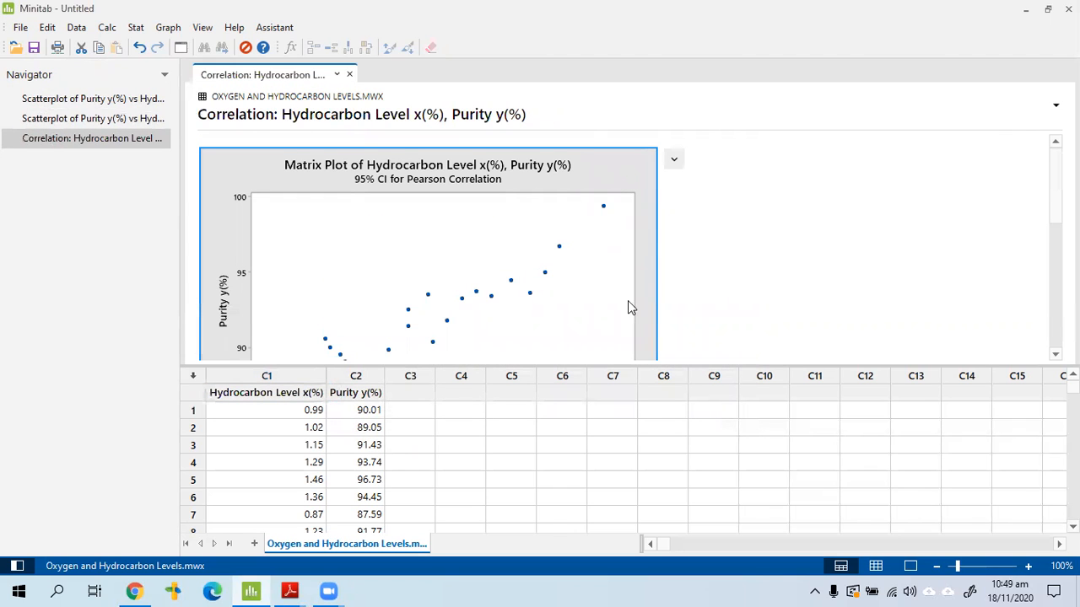
# Enlarge the output area and review the matrix plot, the method summary and the Pearson correlation tables
pyautogui.moveTo(651, 364); pyautogui.dragTo(660, 491)
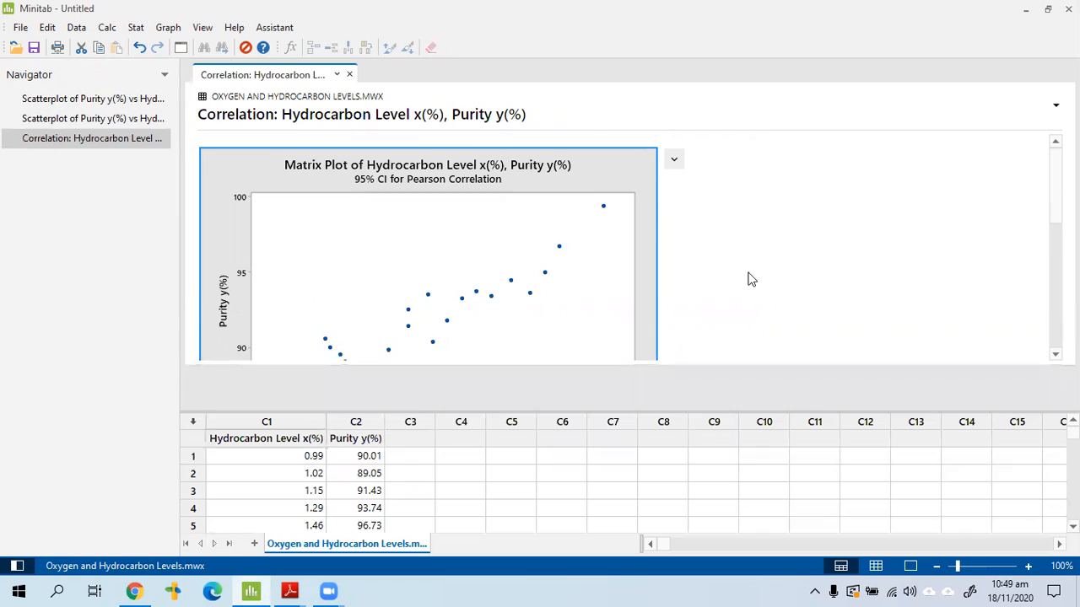
pyautogui.scroll(-1, 750, 275)
pyautogui.scroll(3, 590, 265)
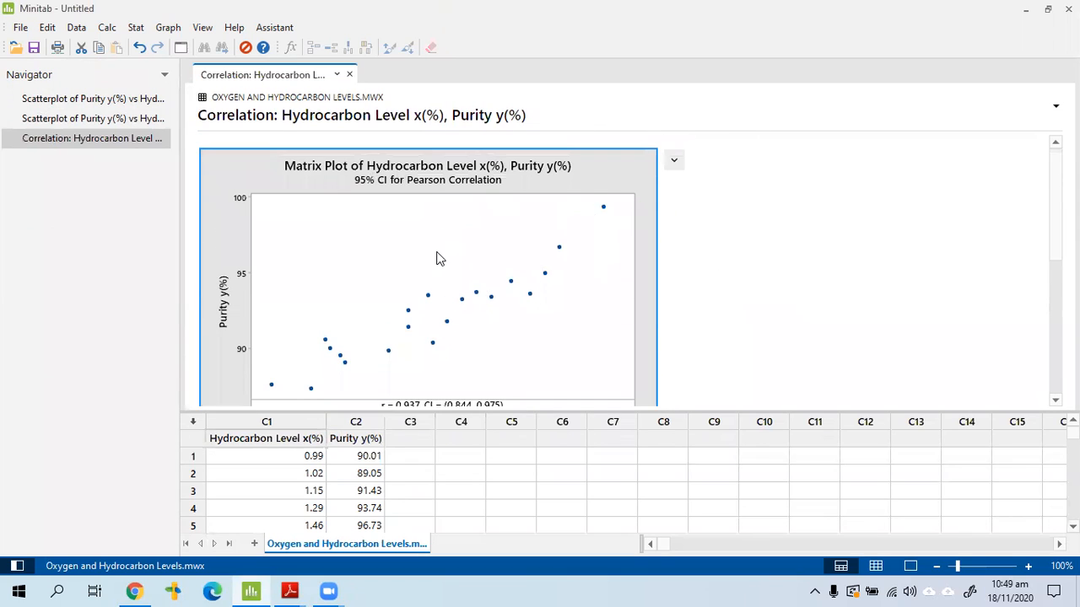
pyautogui.scroll(-5, 438, 262)
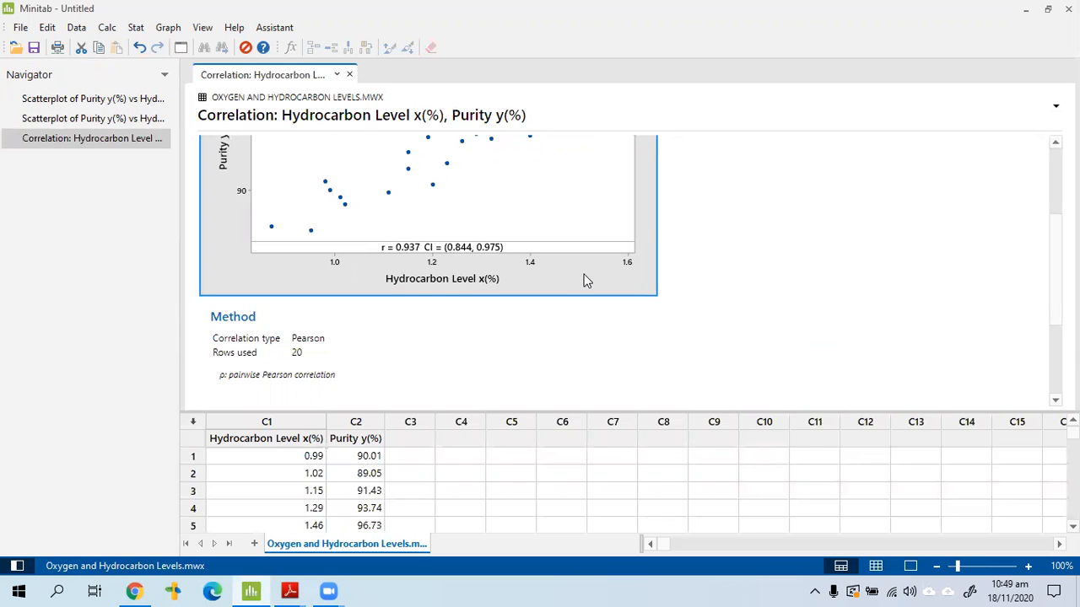
pyautogui.scroll(2, 248, 241)
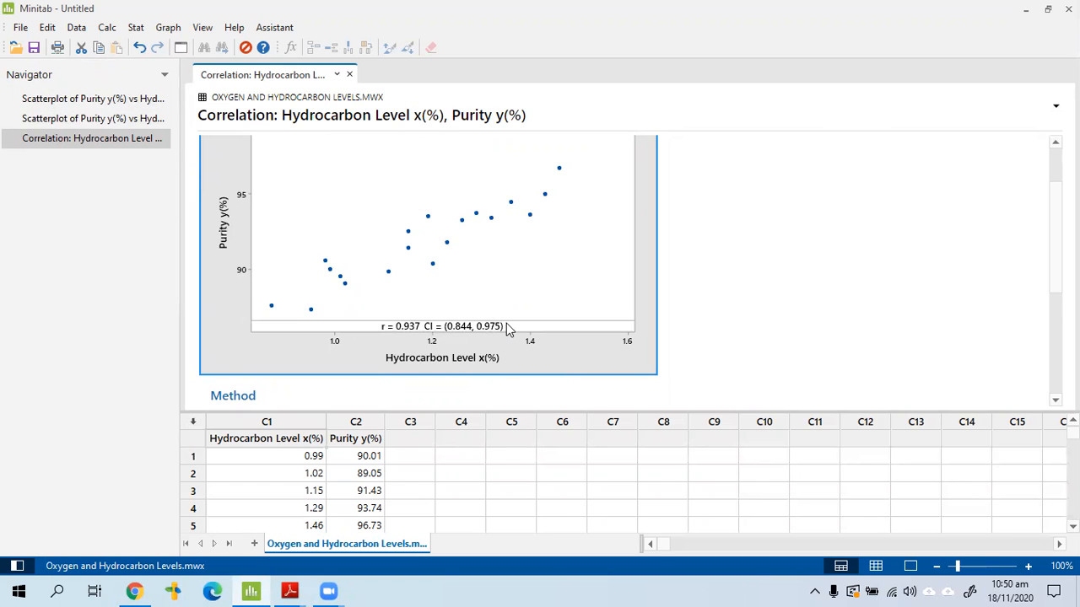
pyautogui.scroll(-5, 506, 323)
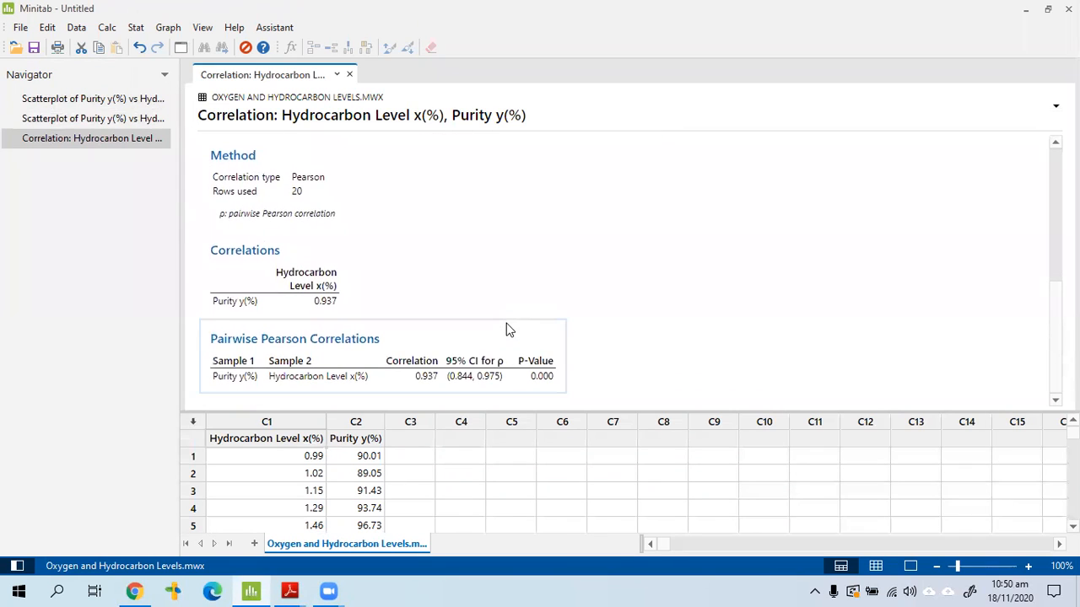
# Highlight the P-Value column, draw tick marks beside P-Value, Hydrocarbon Level x(%) and Purity y(%), and circle the coefficient in the Correlations table
pyautogui.click(550, 379)
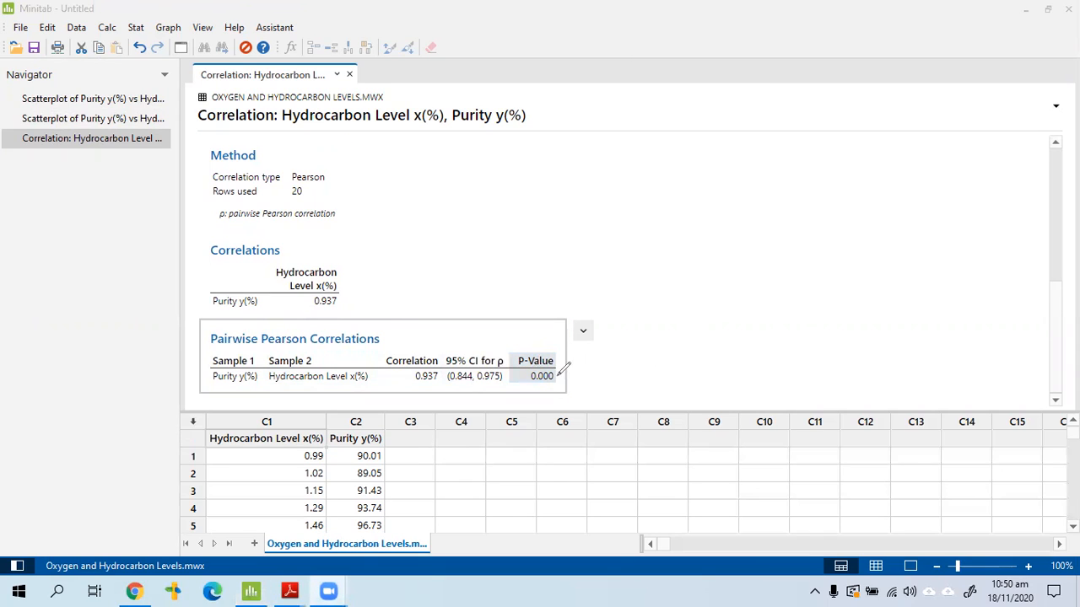
pyautogui.moveTo(557, 371); pyautogui.dragTo(632, 348)
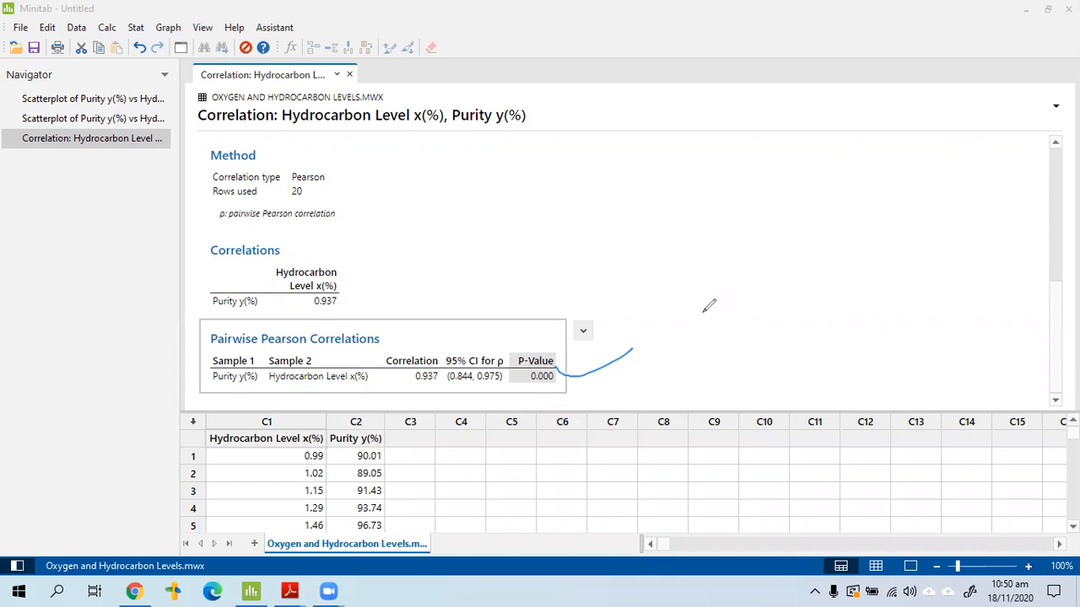
pyautogui.moveTo(326, 250); pyautogui.dragTo(390, 237)
pyautogui.moveTo(240, 288); pyautogui.dragTo(291, 265)
pyautogui.moveTo(348, 293)
pyautogui.mouseDown()
pyautogui.moveTo(306, 288)
pyautogui.moveTo(355, 308)
pyautogui.moveTo(356, 298)
pyautogui.mouseUp()
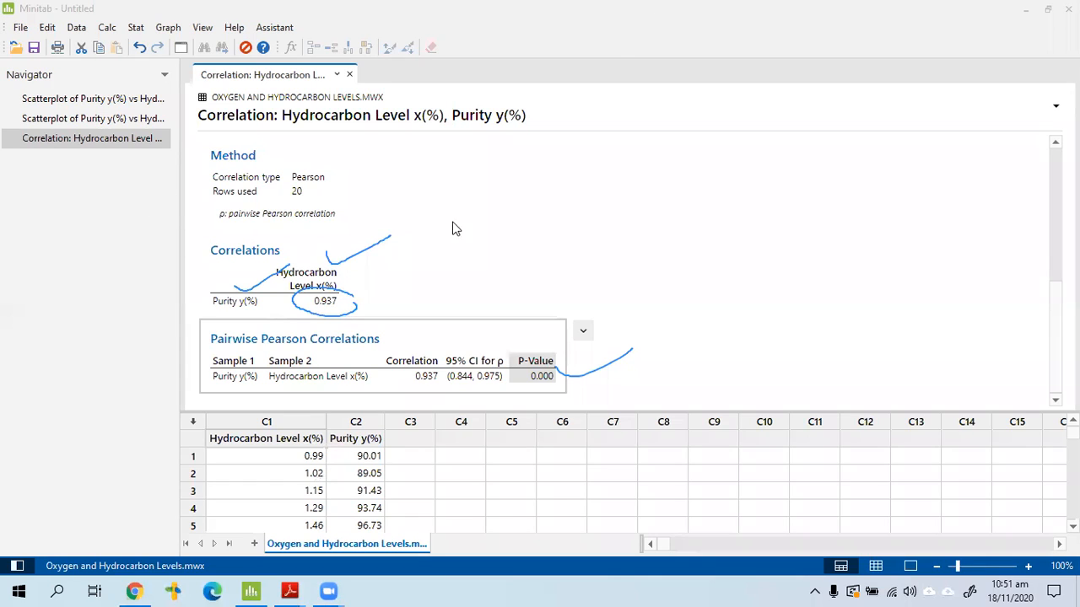
# Set up a Fit Regression Model analysis with Purity y(%) as the response and Hydrocarbon Level x(%) as the continuous predictor
pyautogui.click(135, 28)
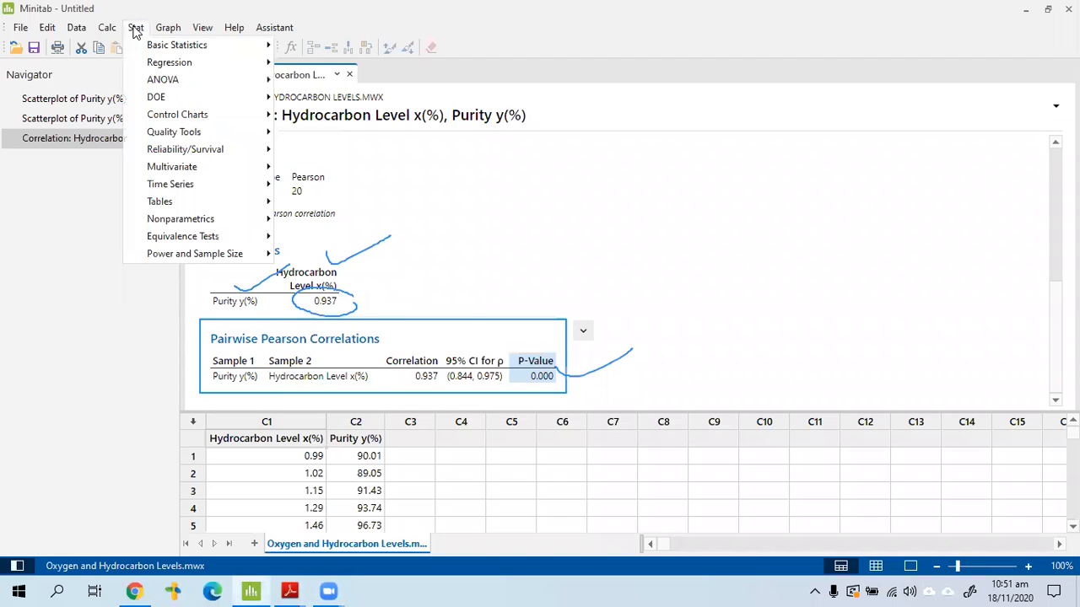
pyautogui.moveTo(172, 67)
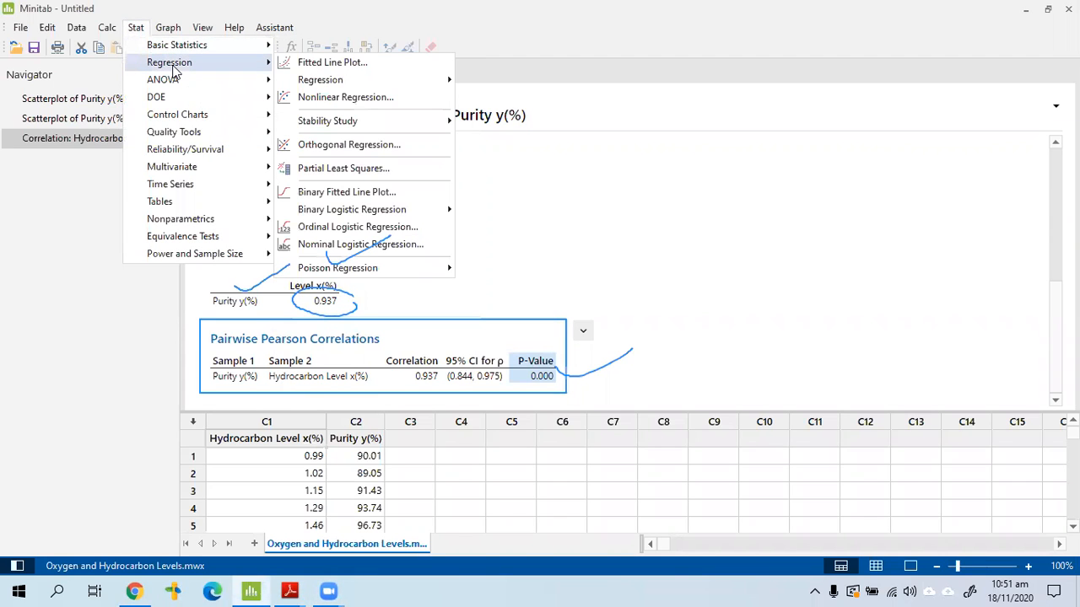
pyautogui.moveTo(424, 81)
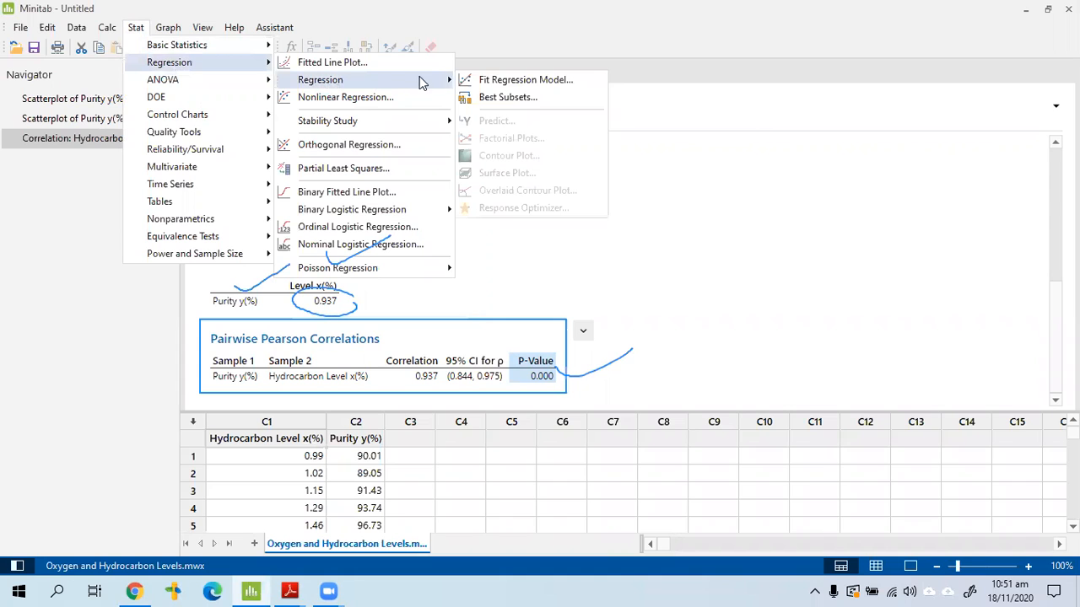
pyautogui.click(516, 82)
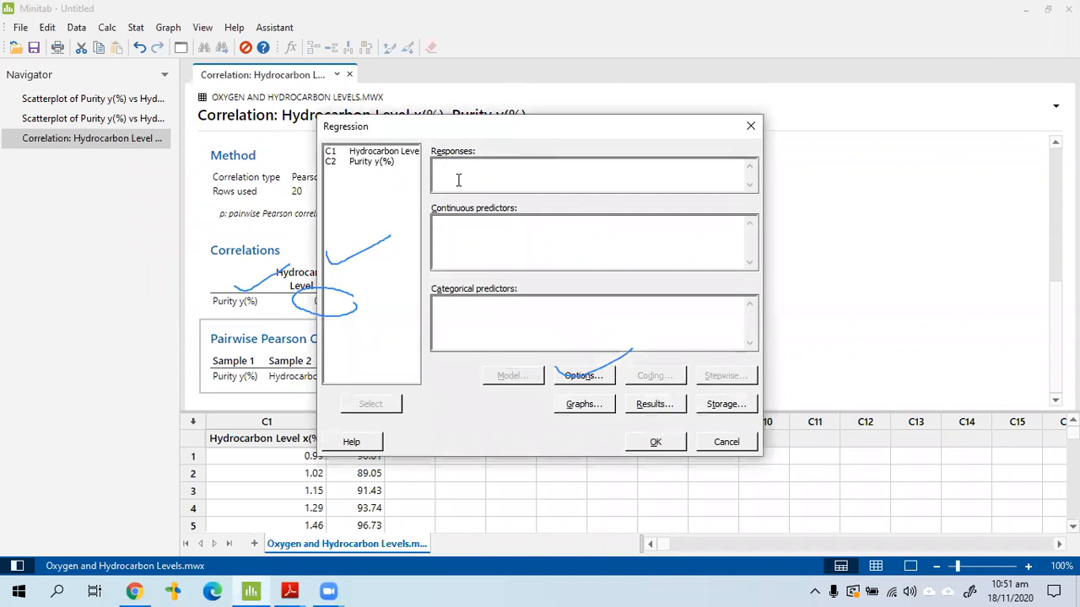
pyautogui.doubleClick(371, 161)
pyautogui.doubleClick(365, 152)
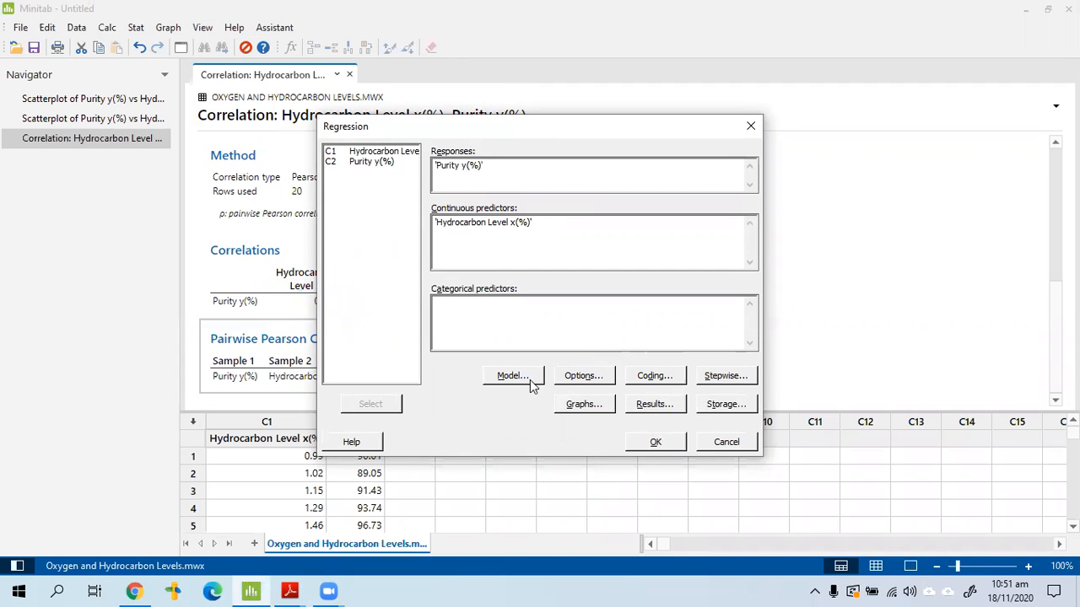
# Include a Pareto effects plot and the four-in-one residual plots, using regular residuals, in the regression graphs
pyautogui.click(582, 404)
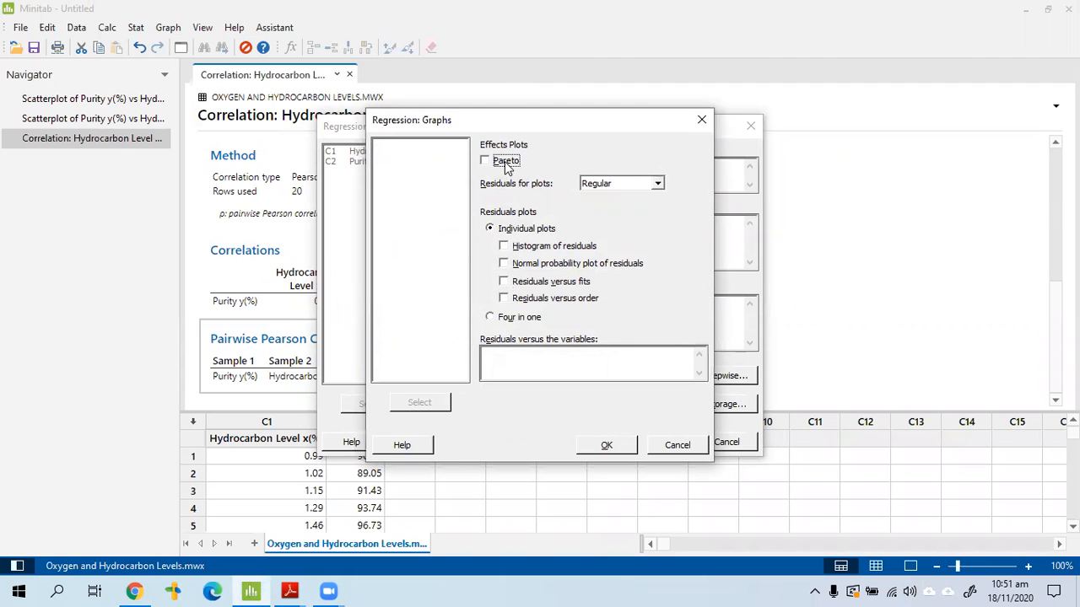
pyautogui.click(508, 321)
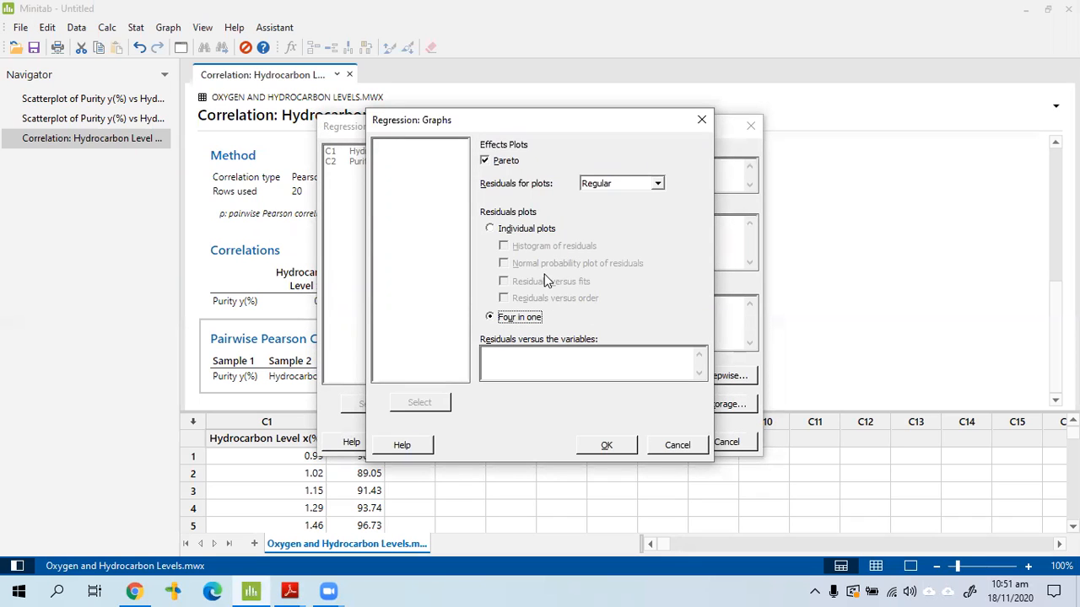
pyautogui.click(613, 447)
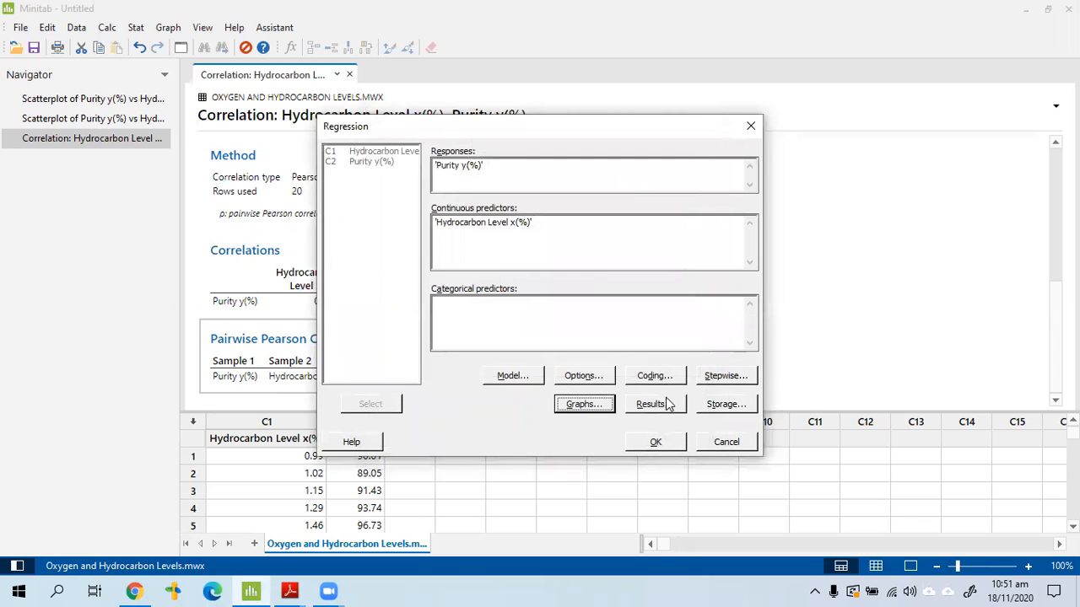
# Choose simple tables for the display of the regression results and run the regression
pyautogui.click(653, 404)
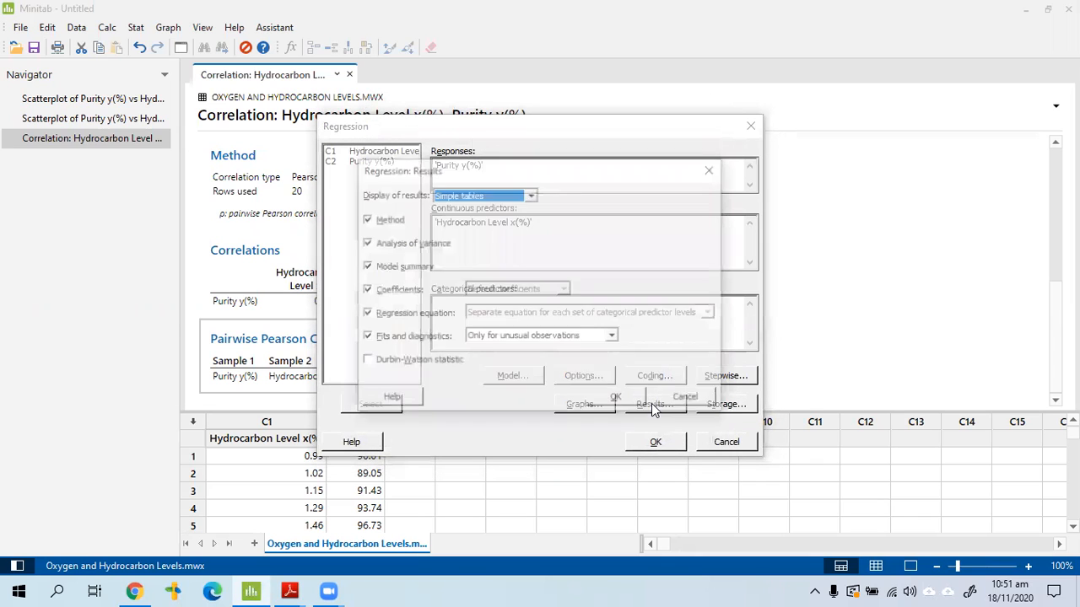
pyautogui.click(531, 195)
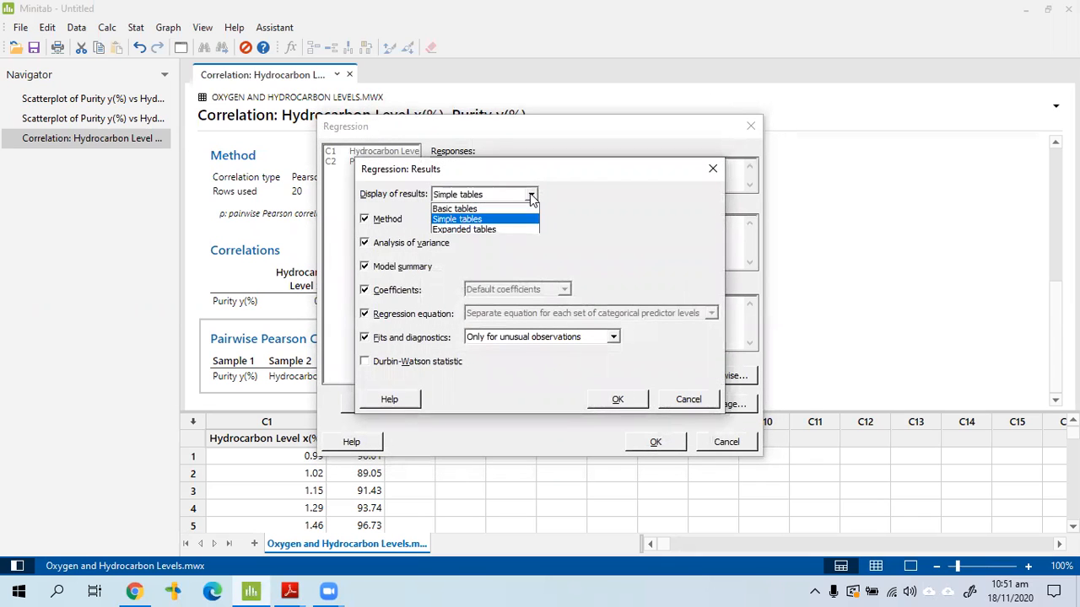
pyautogui.click(486, 220)
pyautogui.click(637, 402)
pyautogui.click(657, 443)
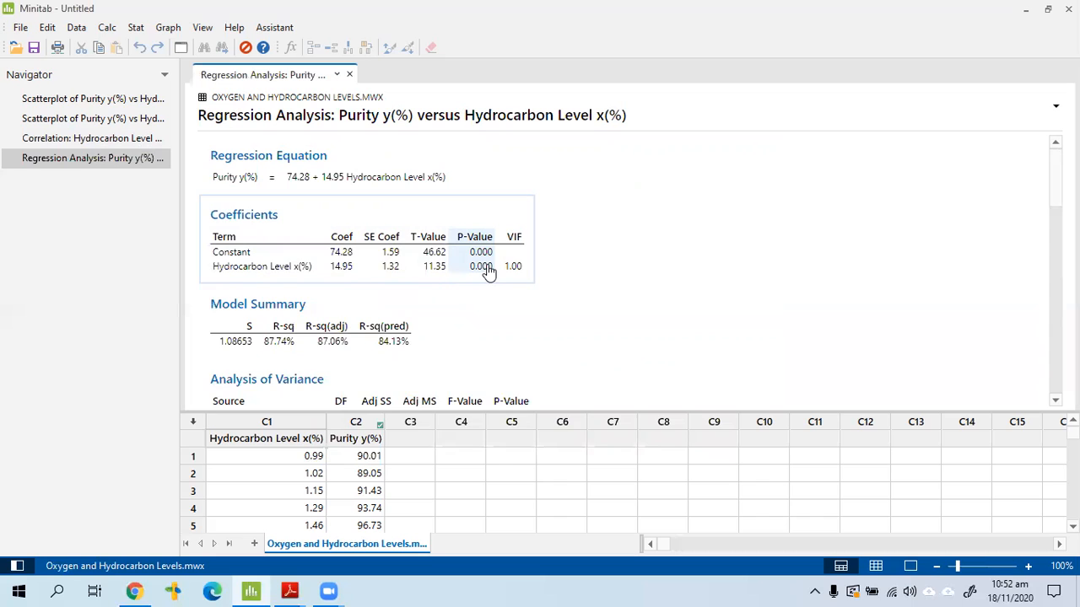
# Review the regression's model summary and Analysis of Variance tables, and highlight the P-Value column in the Analysis of Variance table
pyautogui.scroll(-1, 481, 266)
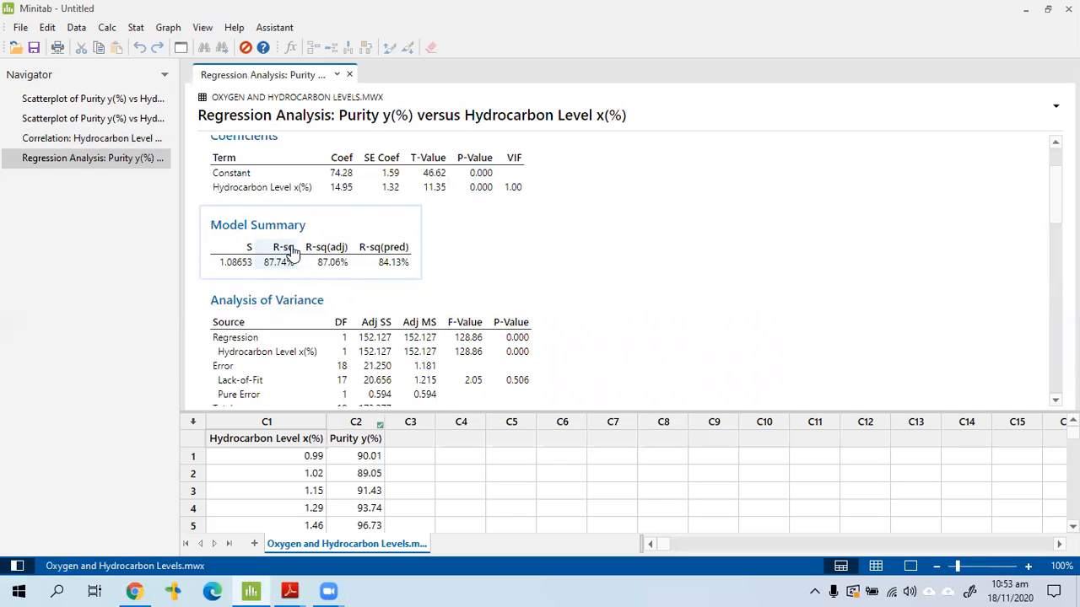
pyautogui.scroll(-4, 647, 258)
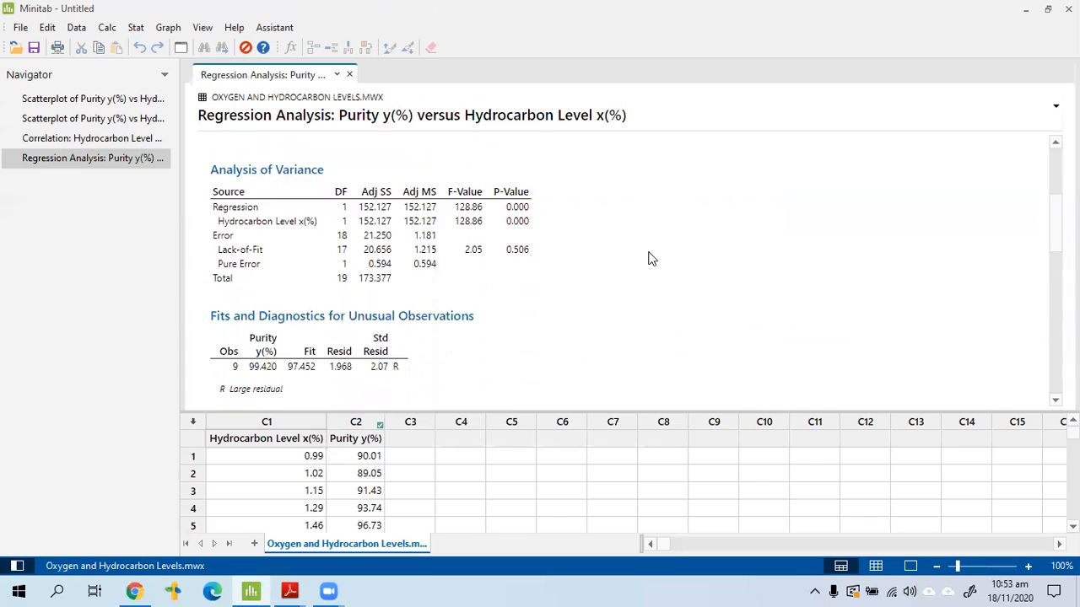
pyautogui.scroll(2, 615, 248)
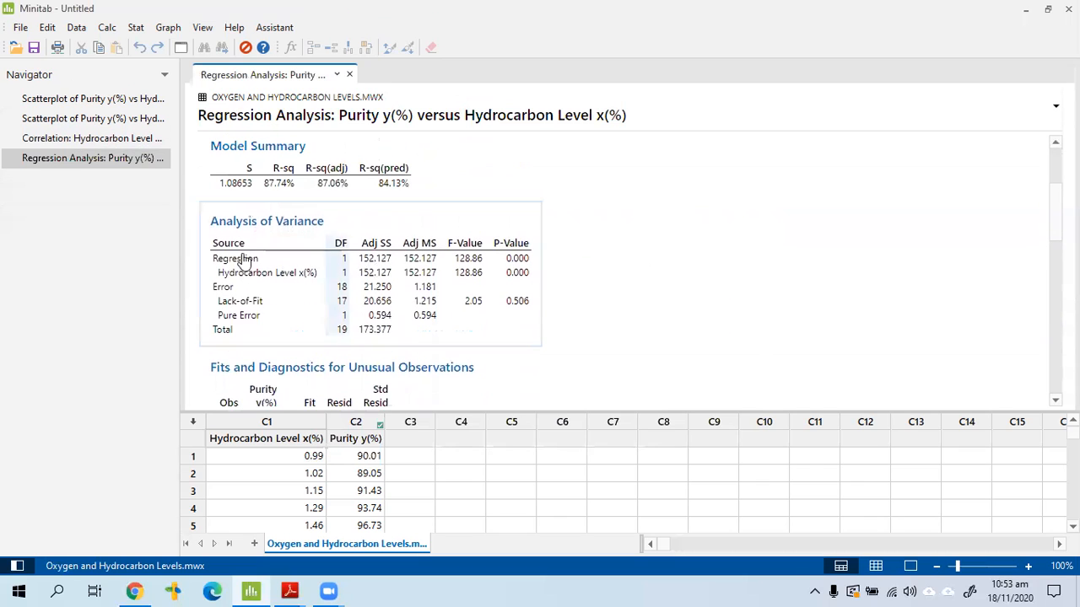
pyautogui.click(527, 267)
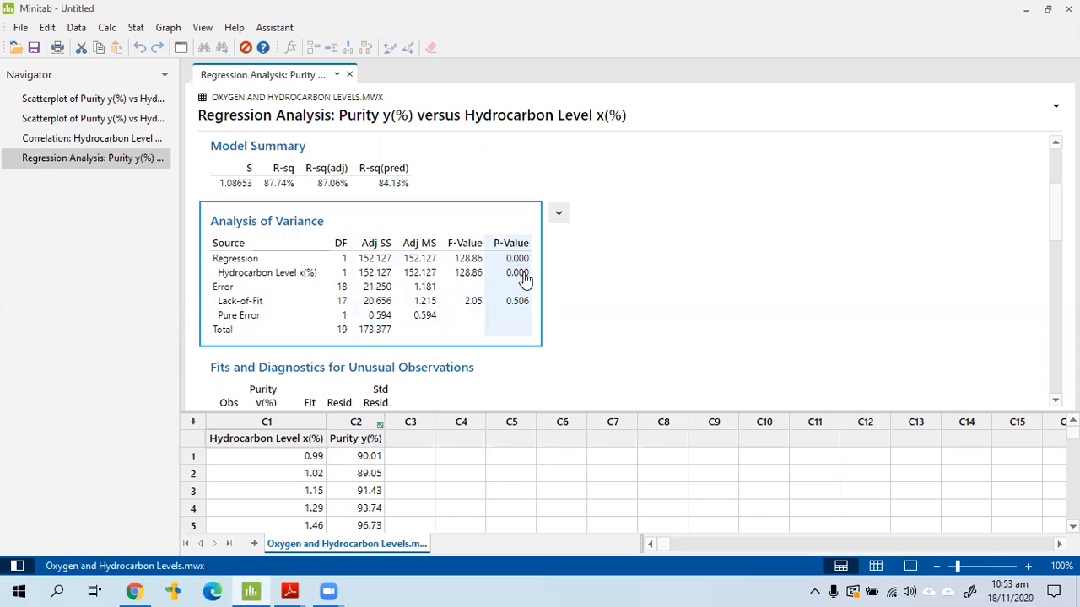
# Examine the Pareto chart of the standardized effects, including its reference line and predictor legend
pyautogui.scroll(-7, 525, 279)
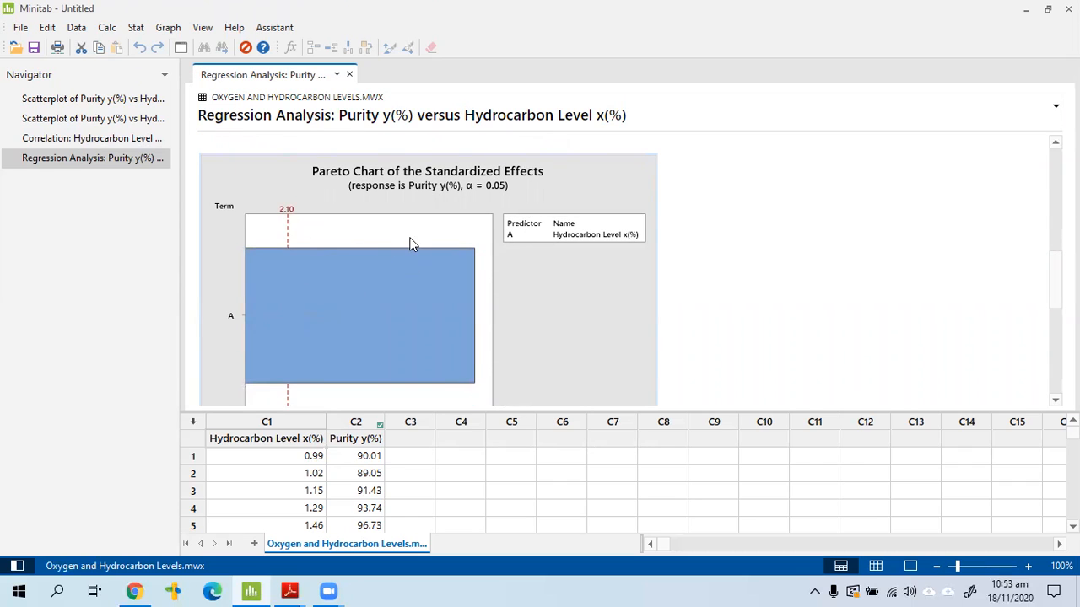
pyautogui.scroll(-2, 310, 283)
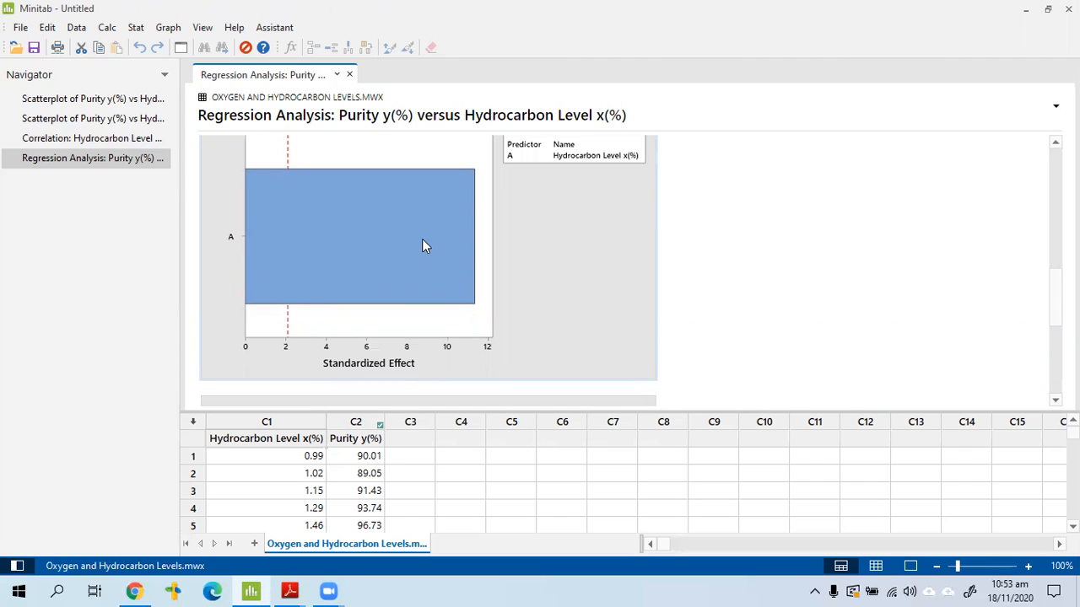
pyautogui.scroll(2, 425, 245)
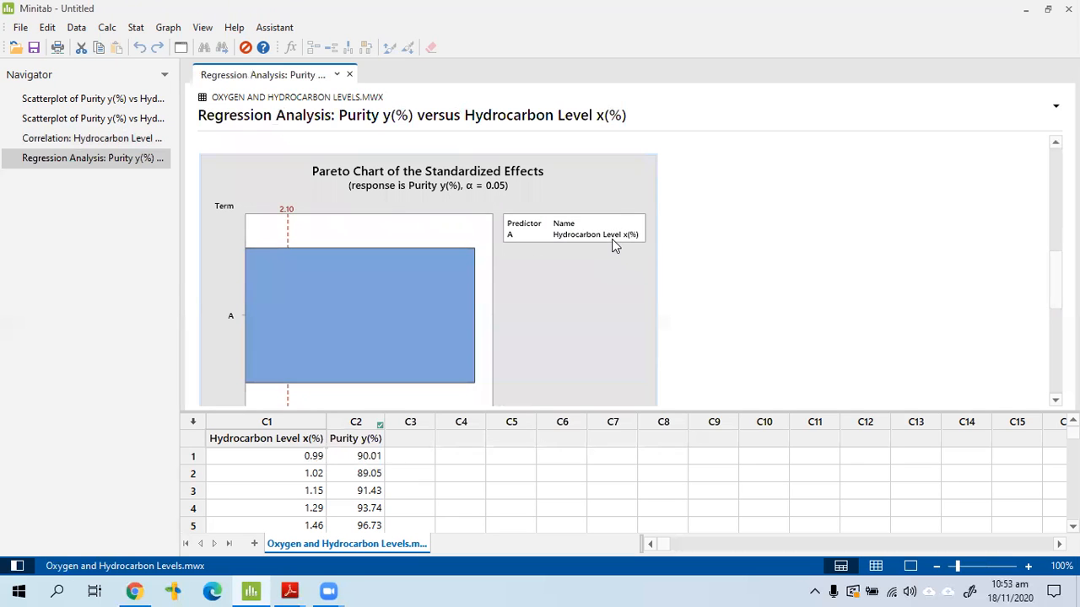
# Examine the residual plots for Purity y(%): normal probability plot, versus fits, histogram and versus order
pyautogui.scroll(-8, 612, 239)
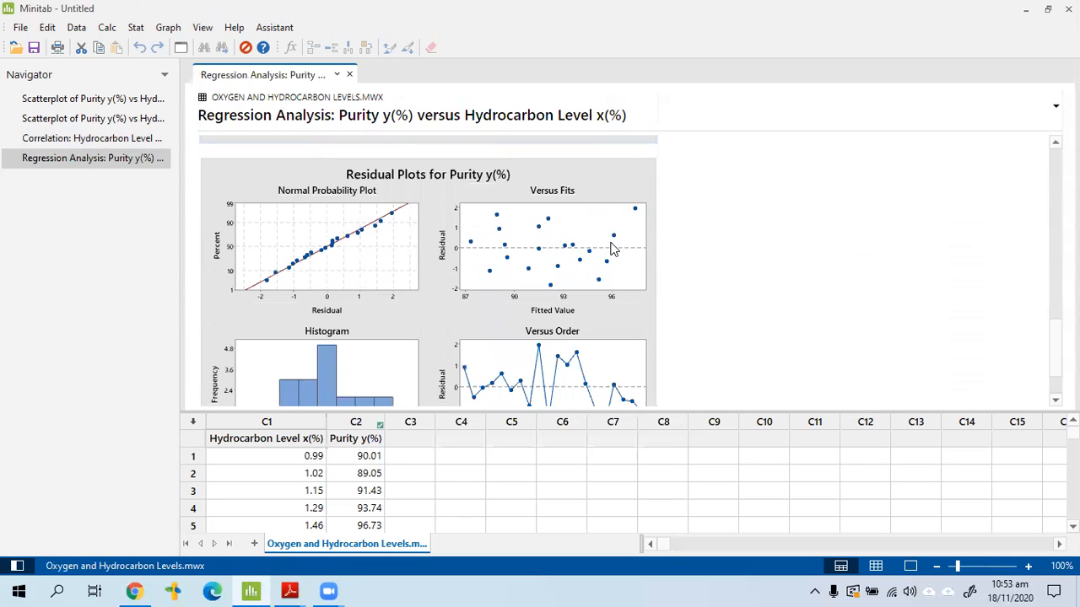
pyautogui.scroll(-2, 456, 371)
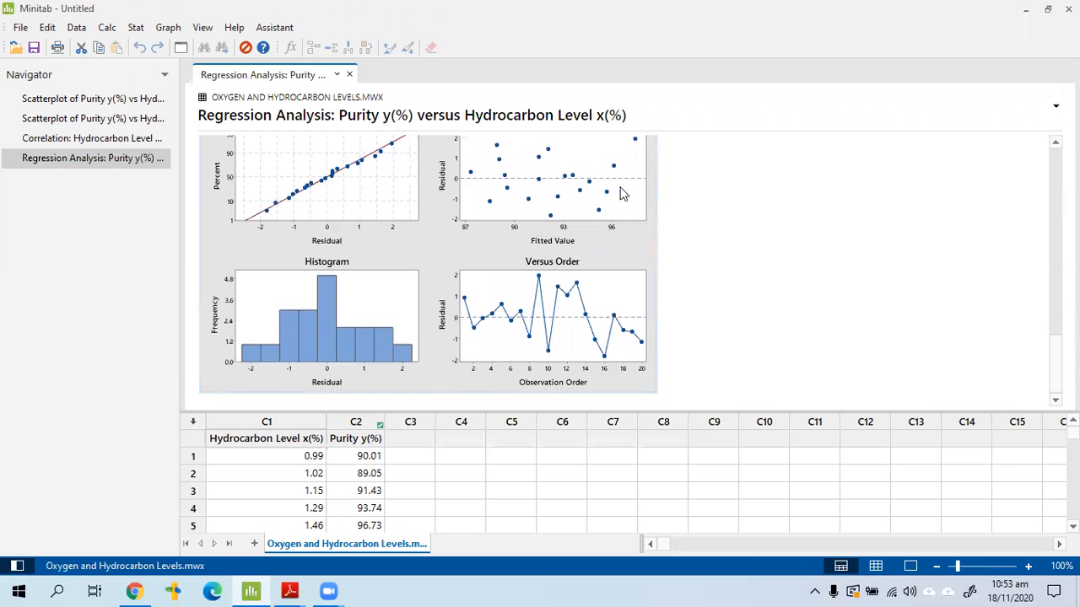
pyautogui.scroll(2, 502, 295)
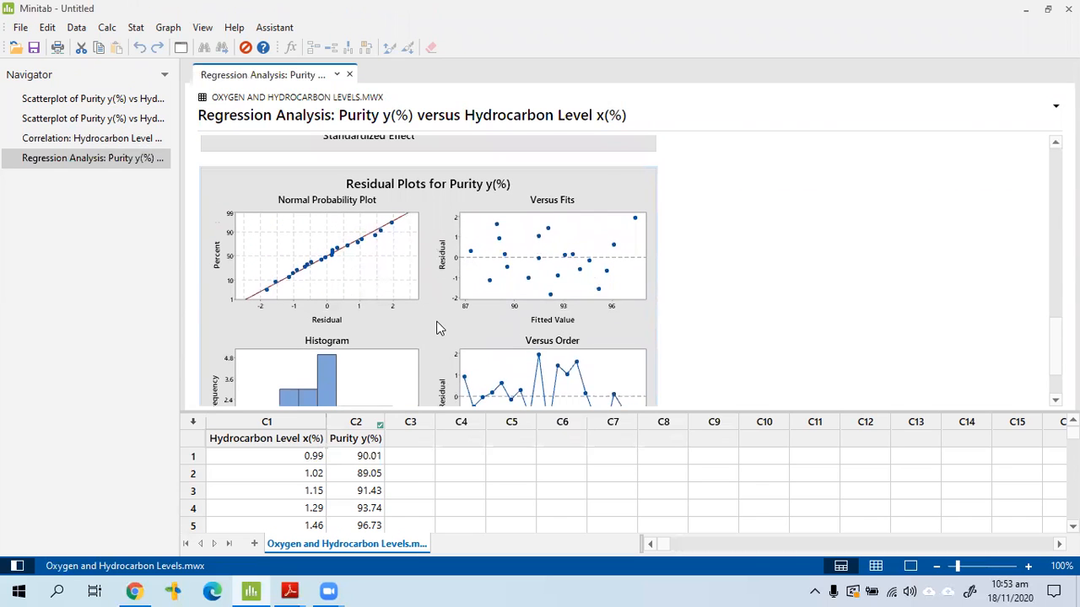
pyautogui.scroll(-2, 437, 328)
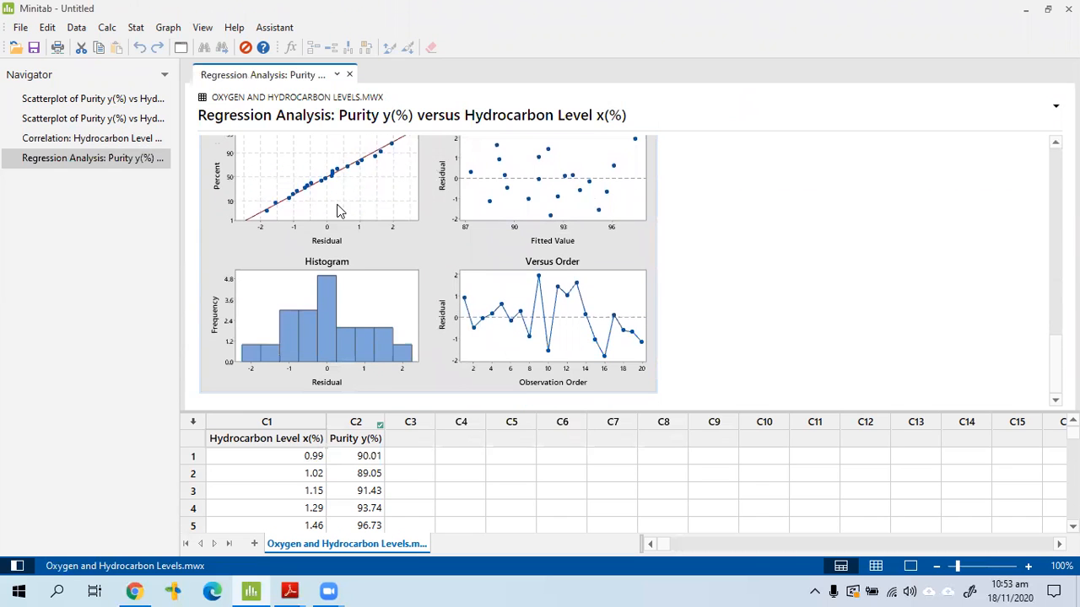
pyautogui.scroll(2, 337, 211)
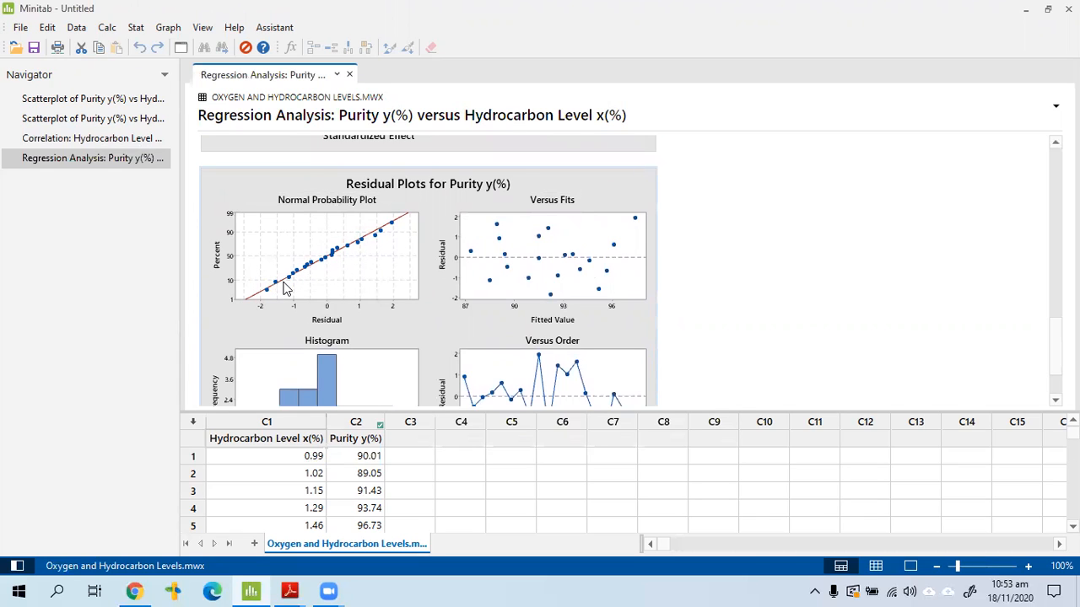
pyautogui.scroll(-2, 285, 289)
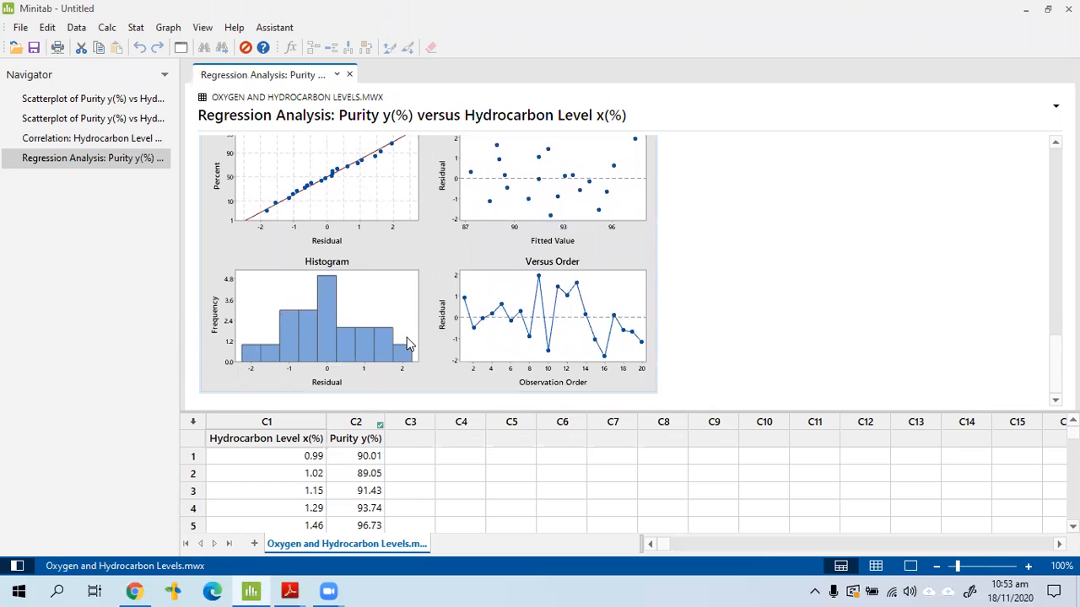
pyautogui.moveTo(320, 325)
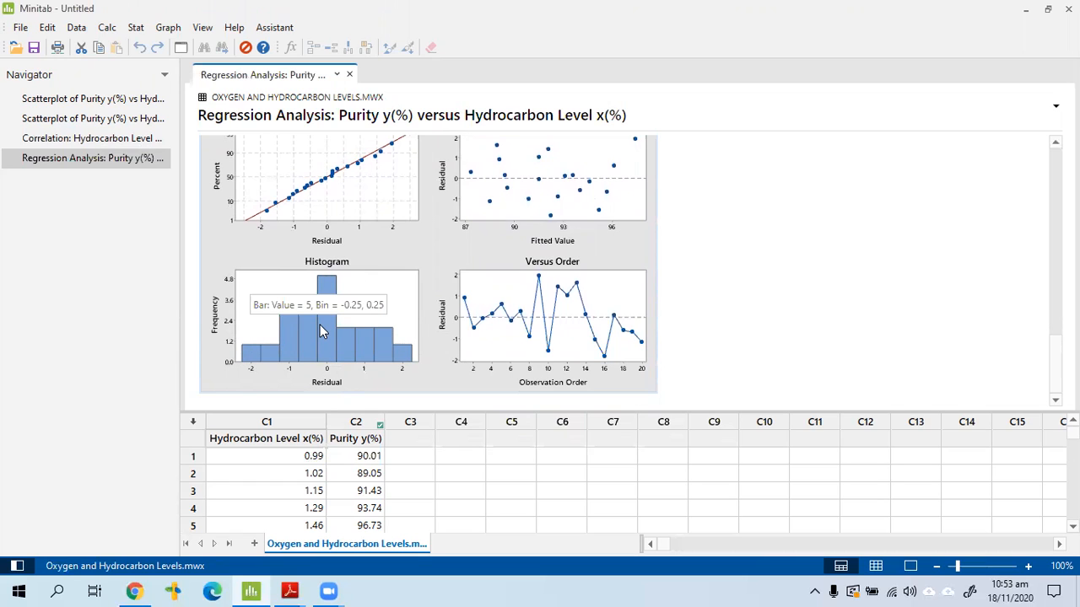
pyautogui.scroll(2, 320, 327)
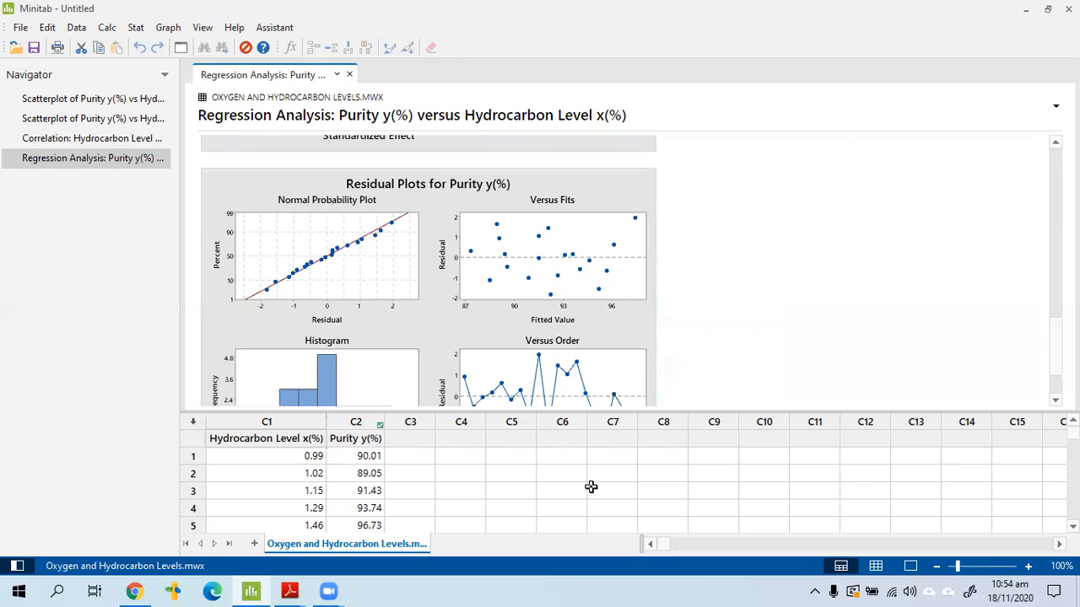
# Annotate the Versus Fits plot with two pen lines fanning out from its low-fit end and four vertical strokes across the points
pyautogui.click(713, 35)
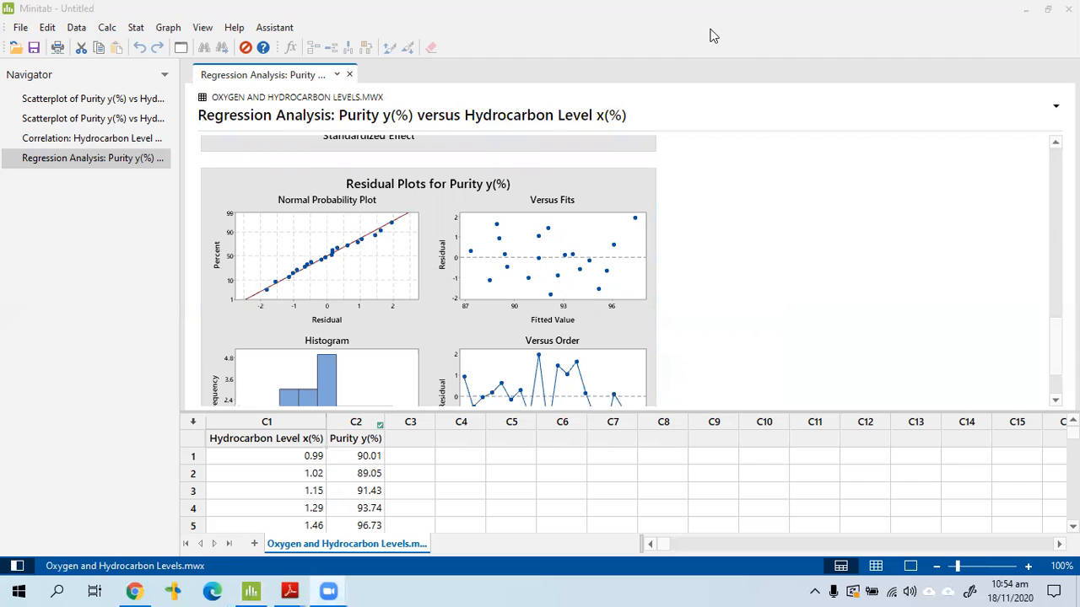
pyautogui.moveTo(466, 253); pyautogui.dragTo(635, 214)
pyautogui.moveTo(464, 251); pyautogui.dragTo(638, 295)
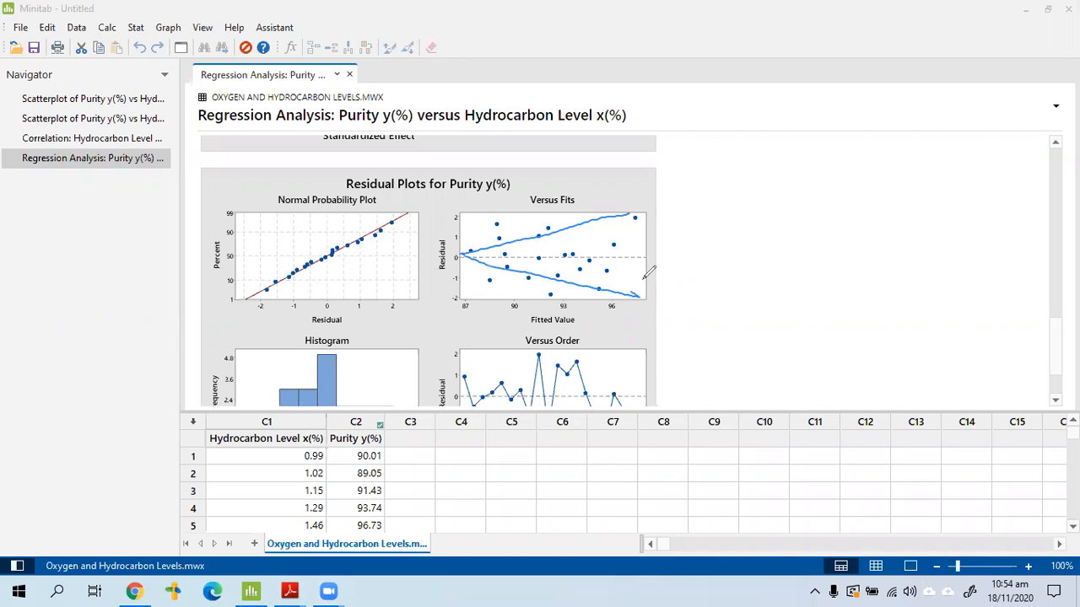
pyautogui.moveTo(479, 217)
pyautogui.mouseDown()
pyautogui.moveTo(477, 287)
pyautogui.moveTo(529, 279)
pyautogui.mouseUp()
pyautogui.moveTo(573, 229); pyautogui.dragTo(573, 297)
pyautogui.moveTo(627, 224); pyautogui.dragTo(627, 246)
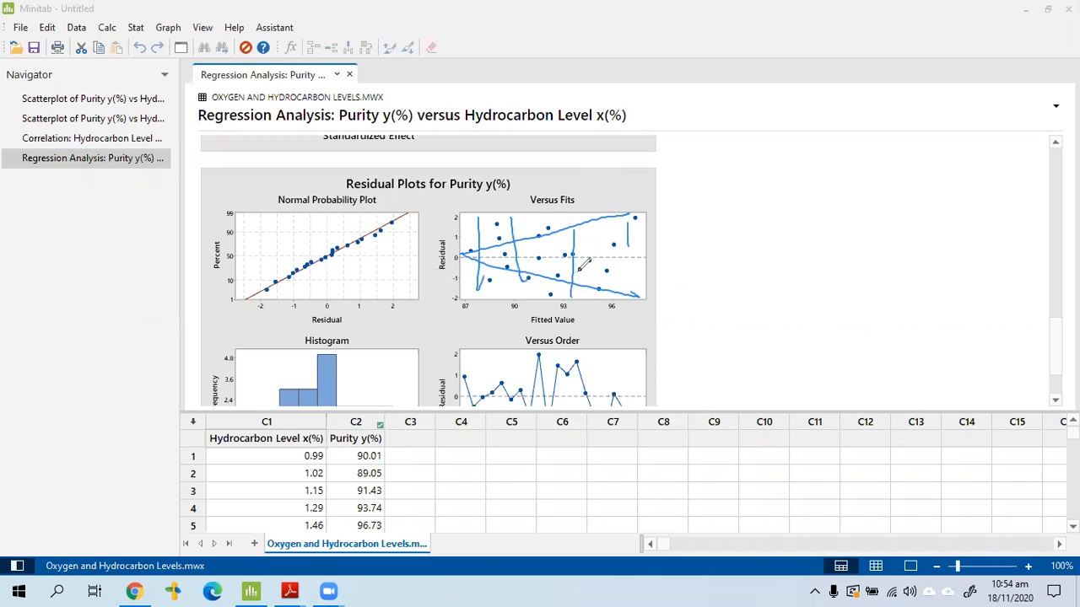